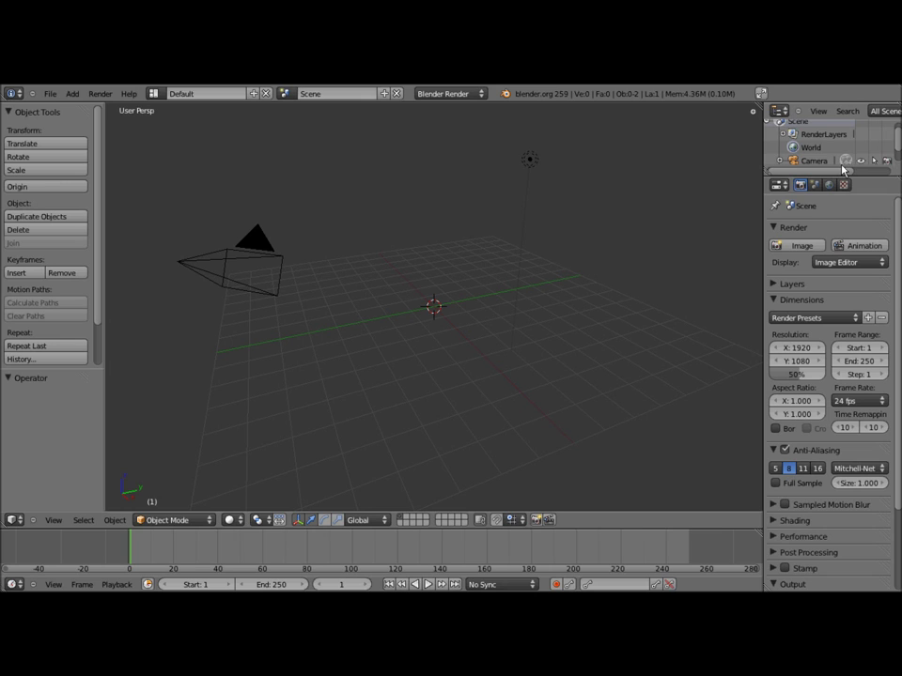
- Enable the Add Curve: Sapling add-on in User Preferences and close the preferences window
left_click(73, 94)
mouse_move(84, 120)
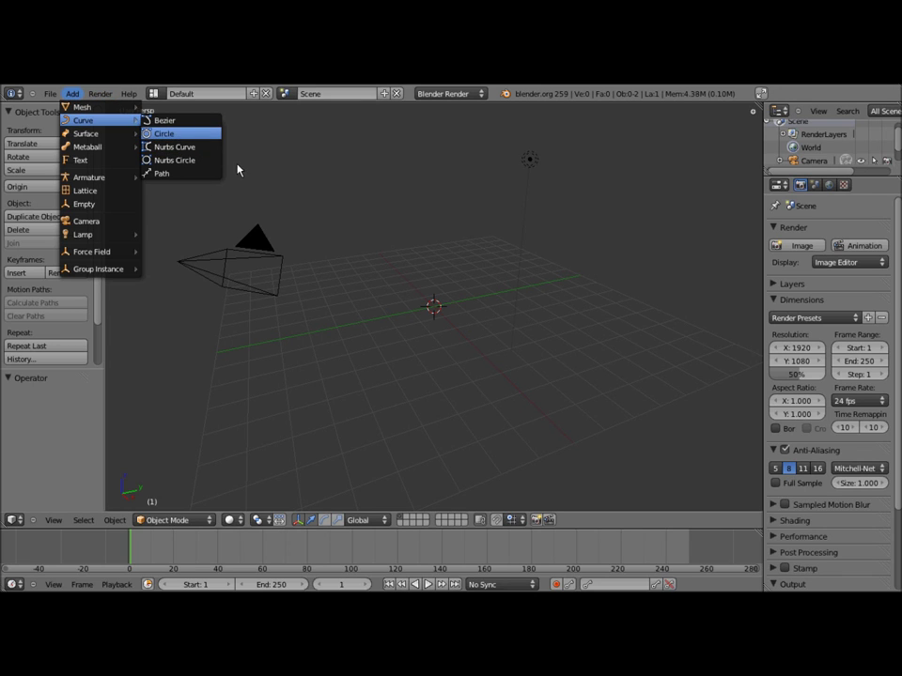
left_click(266, 177)
left_click(50, 94)
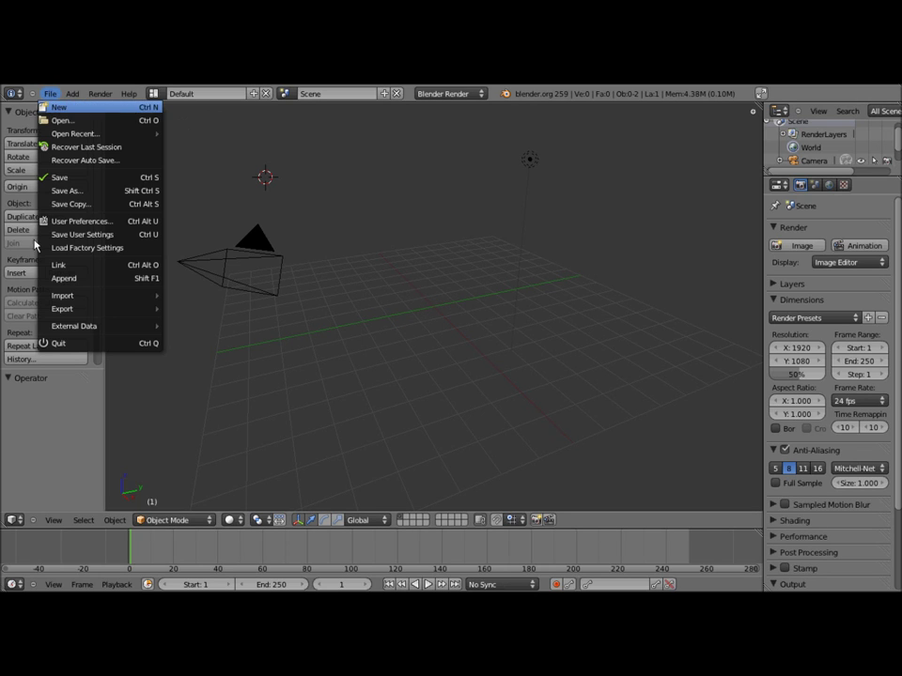
left_click(70, 221)
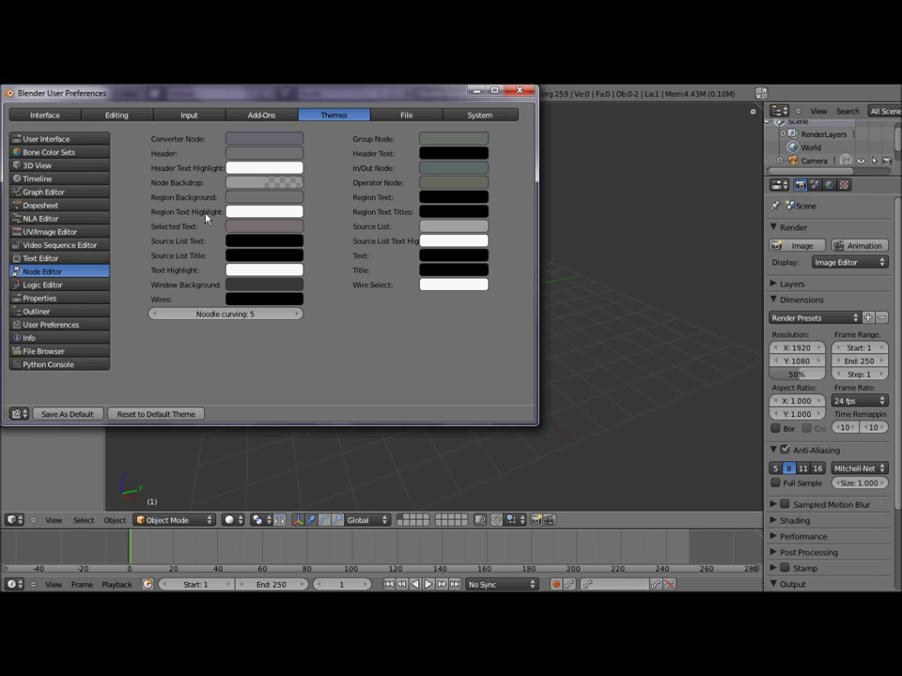
left_click(263, 116)
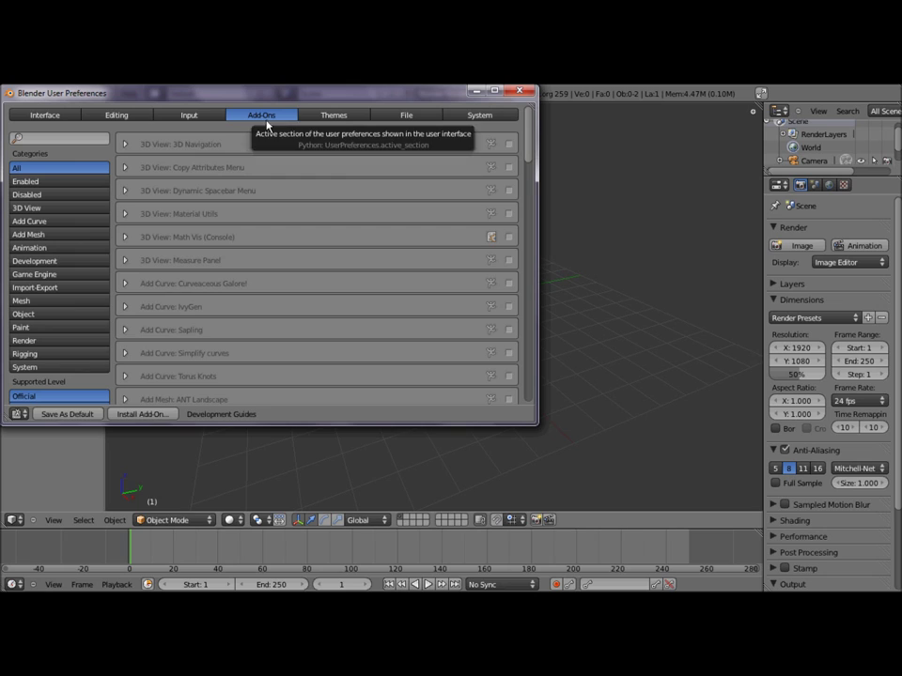
left_click(47, 222)
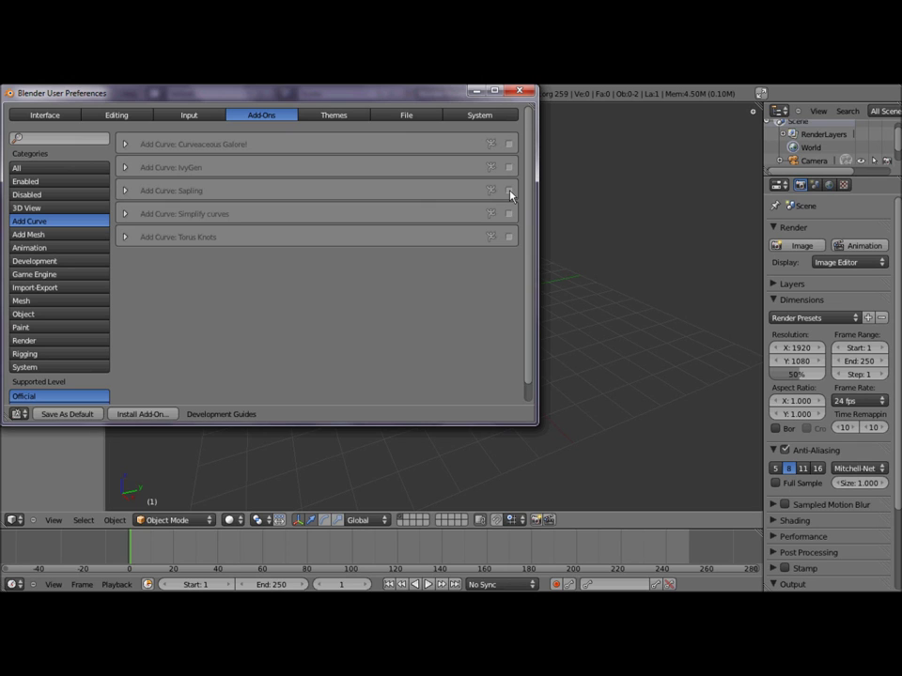
left_click(519, 91)
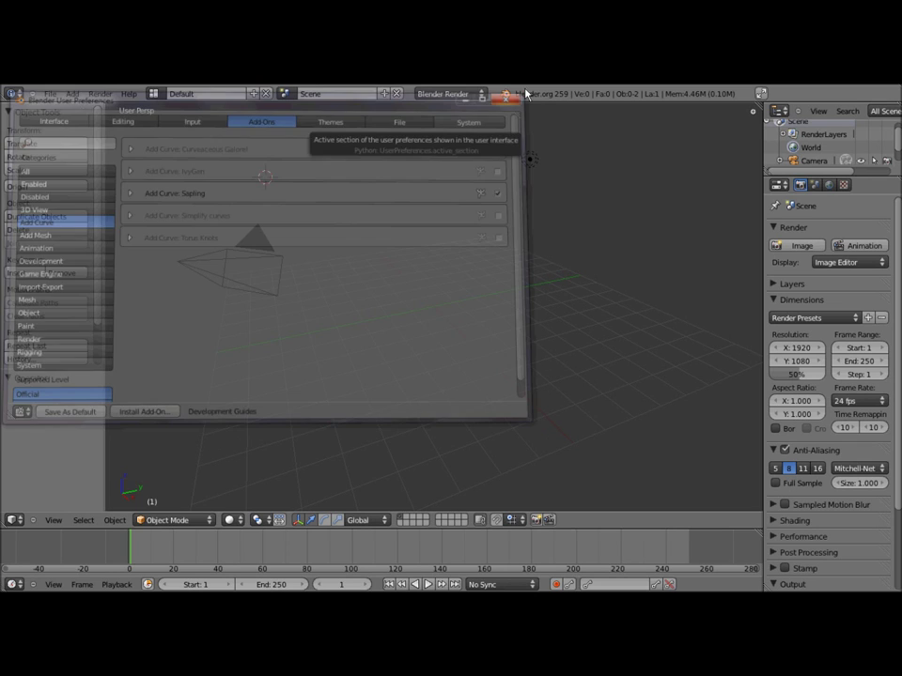
- Add a Sapling tree via Add > Curve > Add Tree and widen the tool shelf to read its settings
left_click(72, 93)
mouse_move(84, 120)
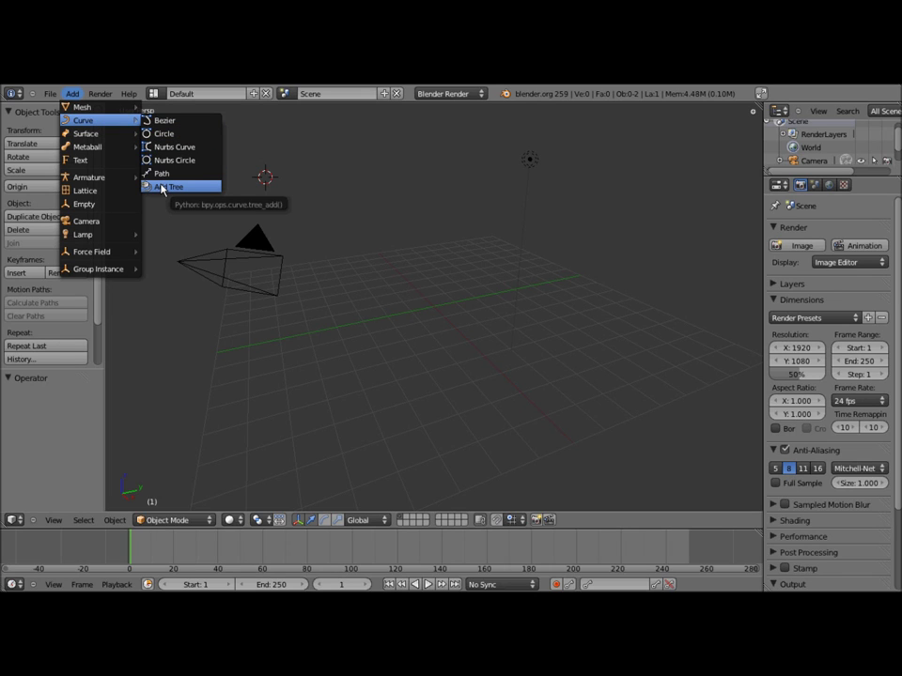
left_click(161, 187)
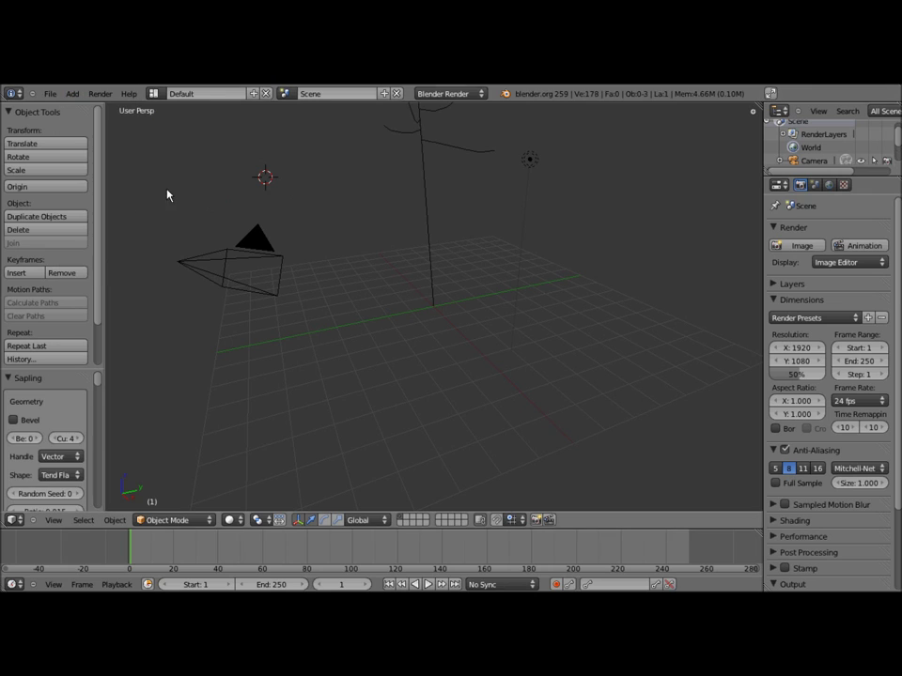
scroll(428, 250, "down", 4)
scroll(334, 287, "up", 2)
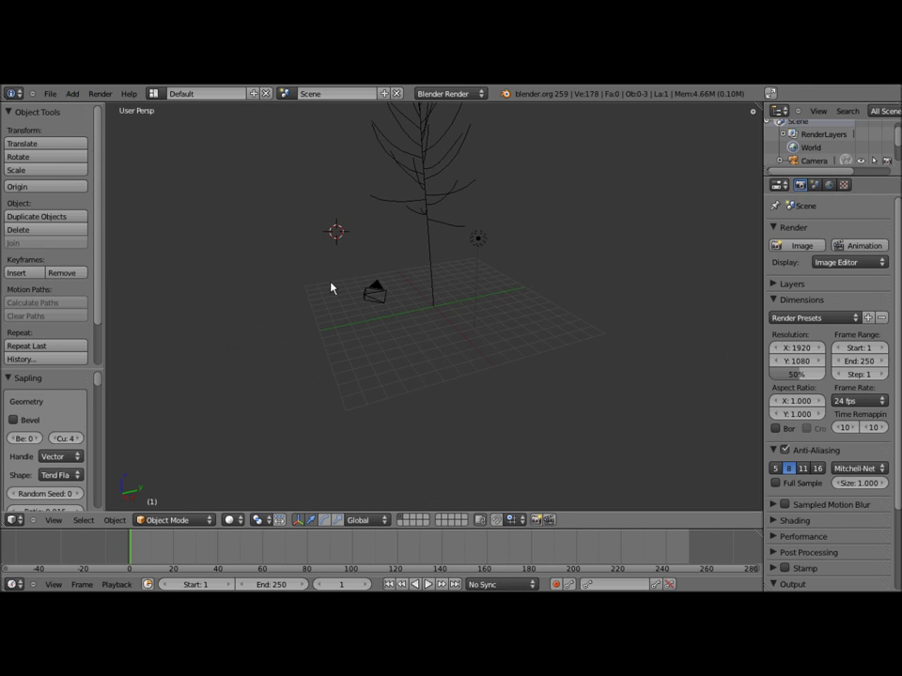
middle_click_drag(434, 272, 437, 348)
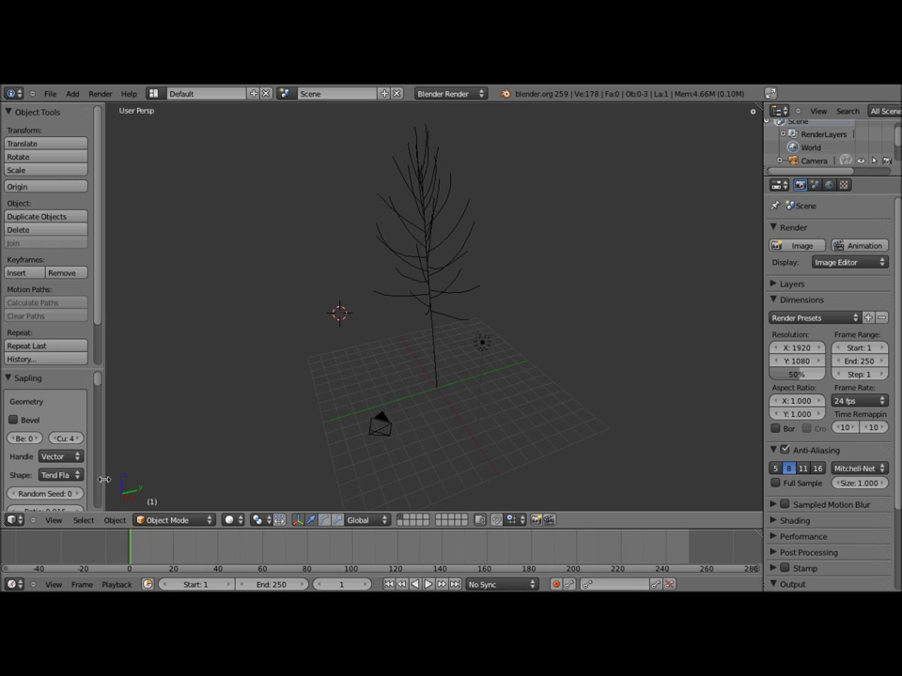
left_click_drag(103, 479, 227, 412)
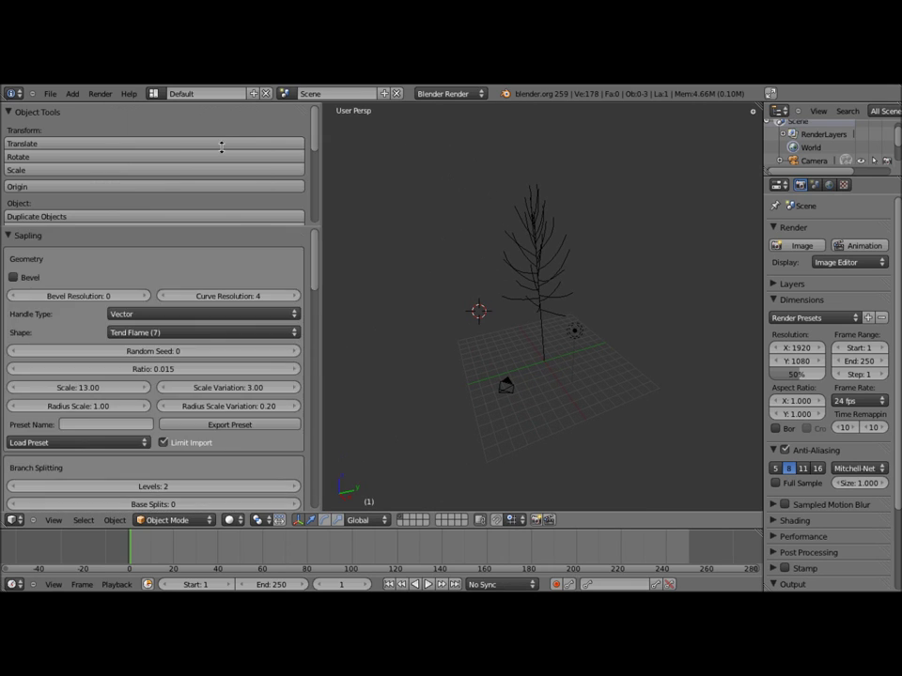
- Set the Sapling tree's Levels to 3 and Base Splits to 3
left_click(210, 126)
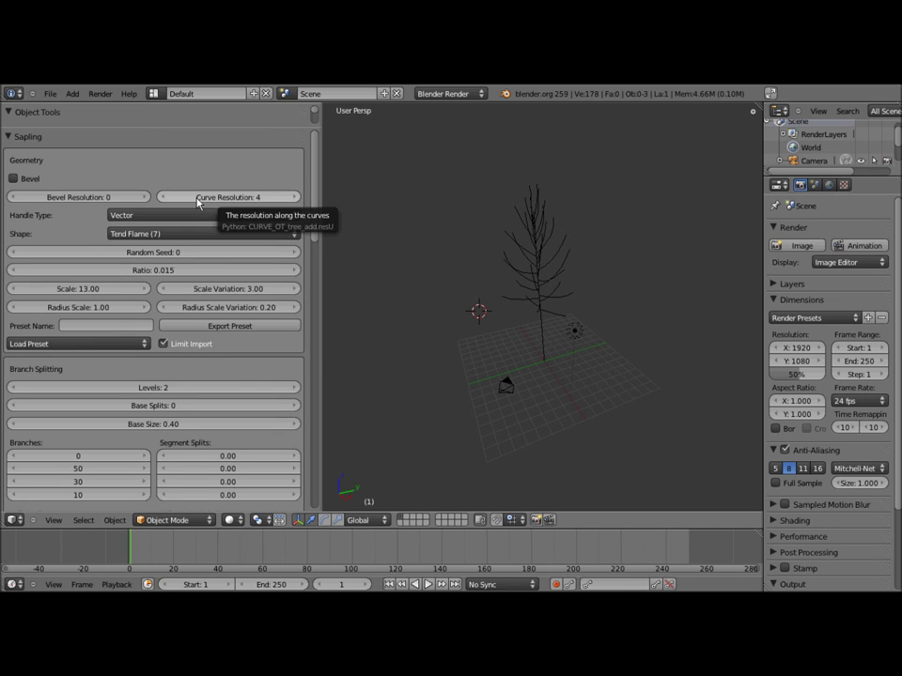
scroll(231, 368, "down", 2)
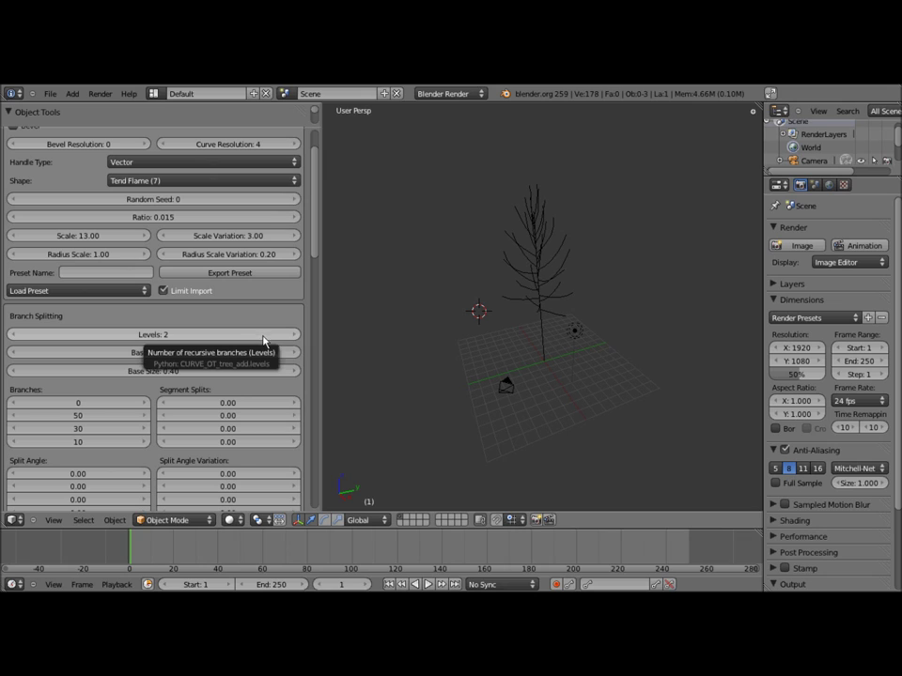
left_click(290, 339)
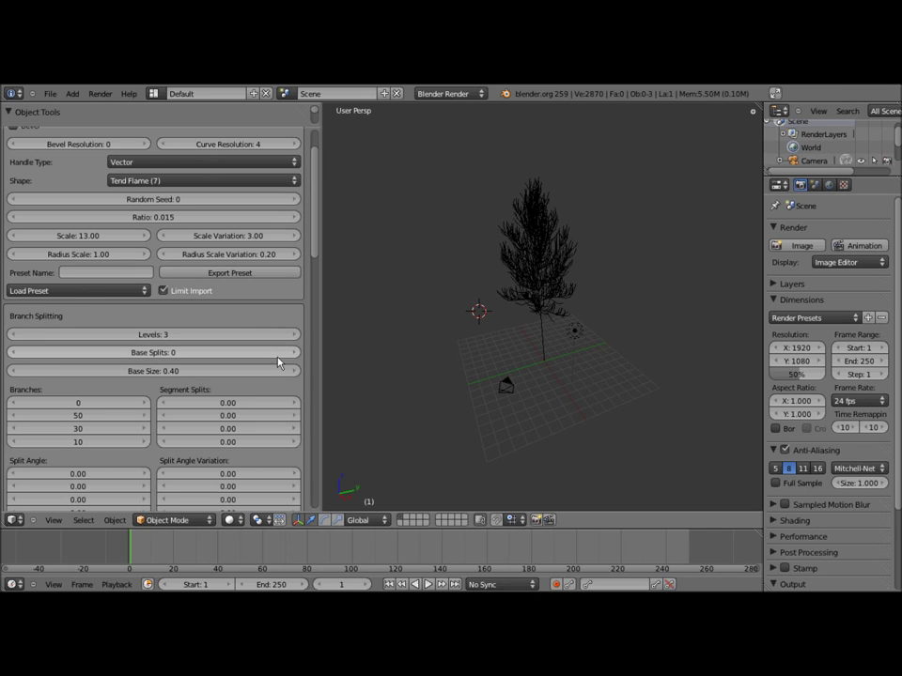
left_click(291, 354)
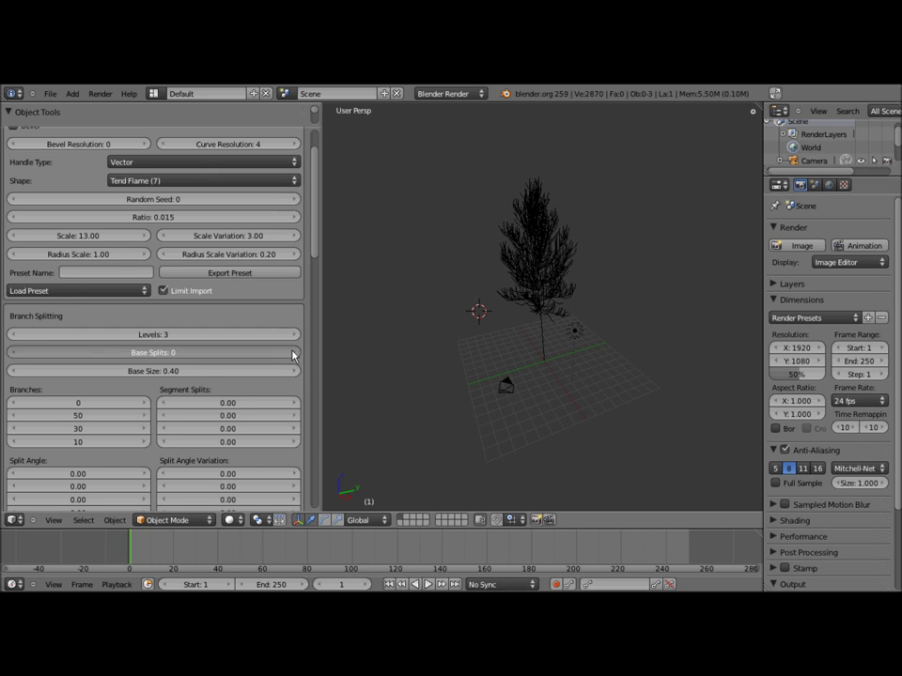
left_click(291, 354)
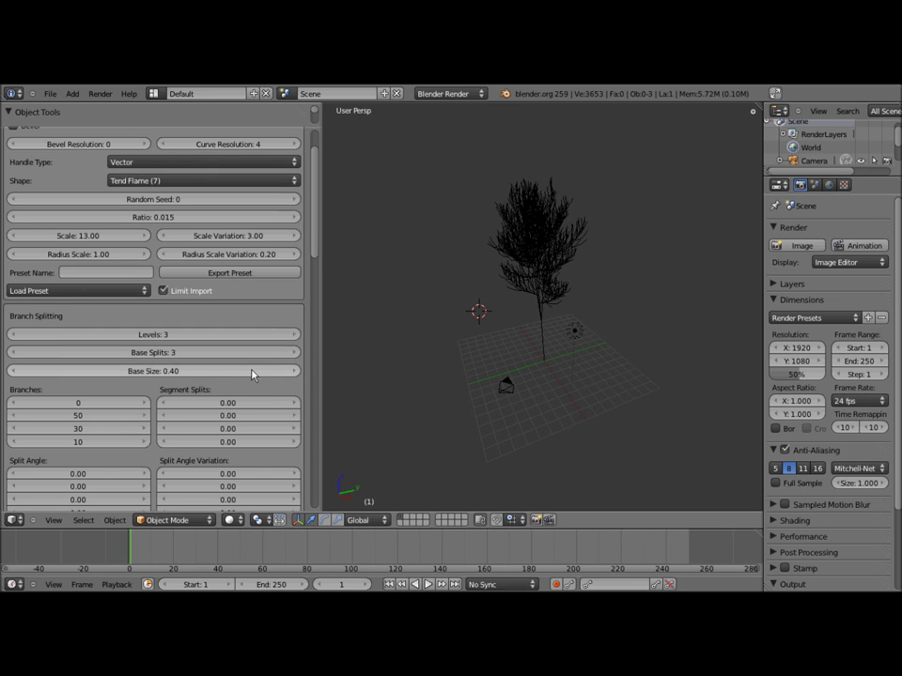
- Scroll through the remaining Sapling options down to Leaves (25, scale 0.17)
scroll(194, 374, "down", 3)
scroll(194, 373, "down", 3)
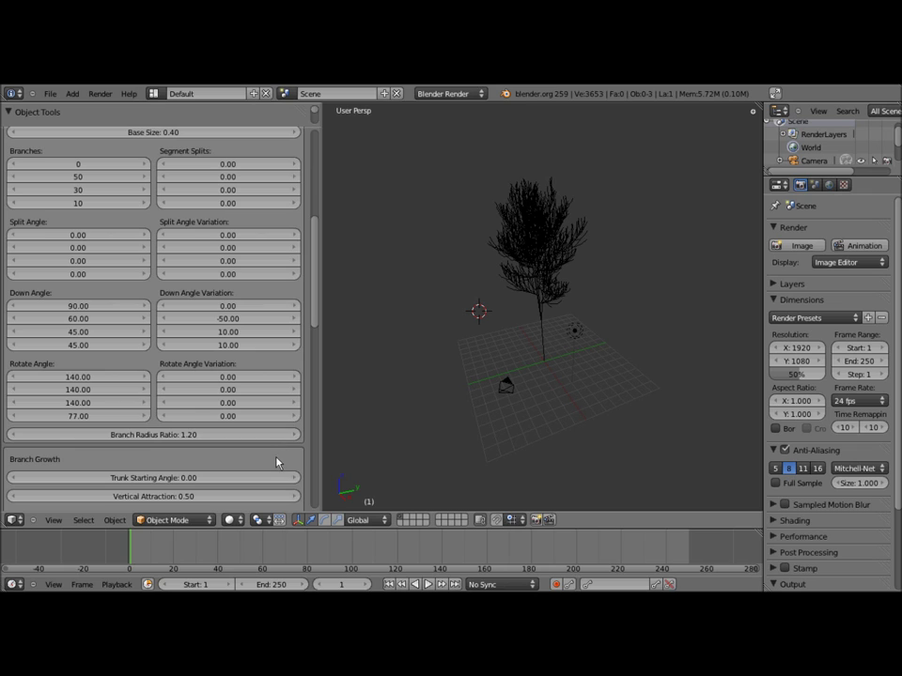
scroll(274, 459, "down", 1)
scroll(273, 451, "down", 1)
scroll(273, 449, "down", 2)
scroll(269, 448, "down", 1)
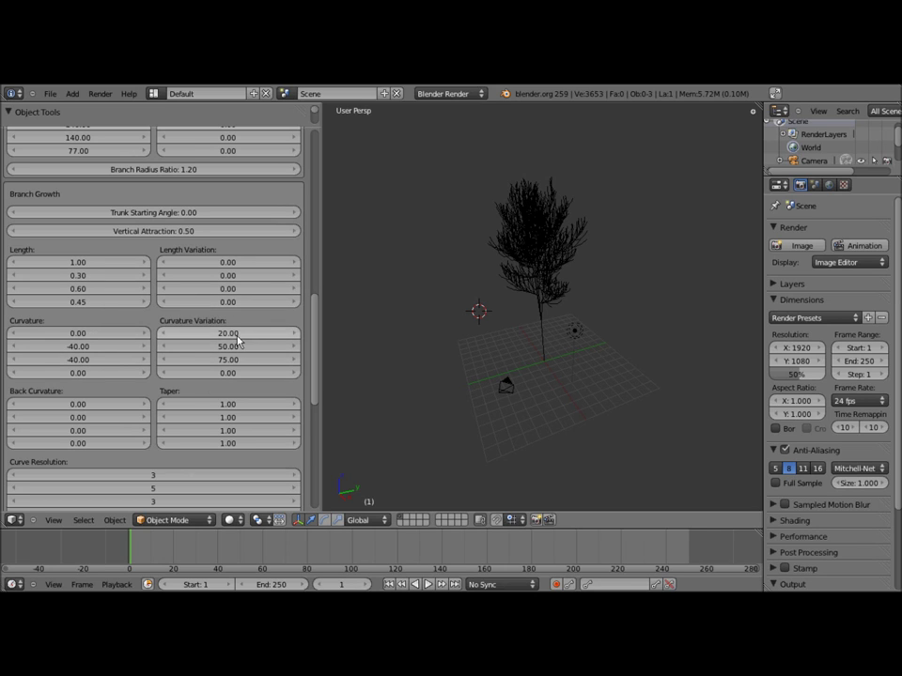
scroll(235, 343, "down", 2)
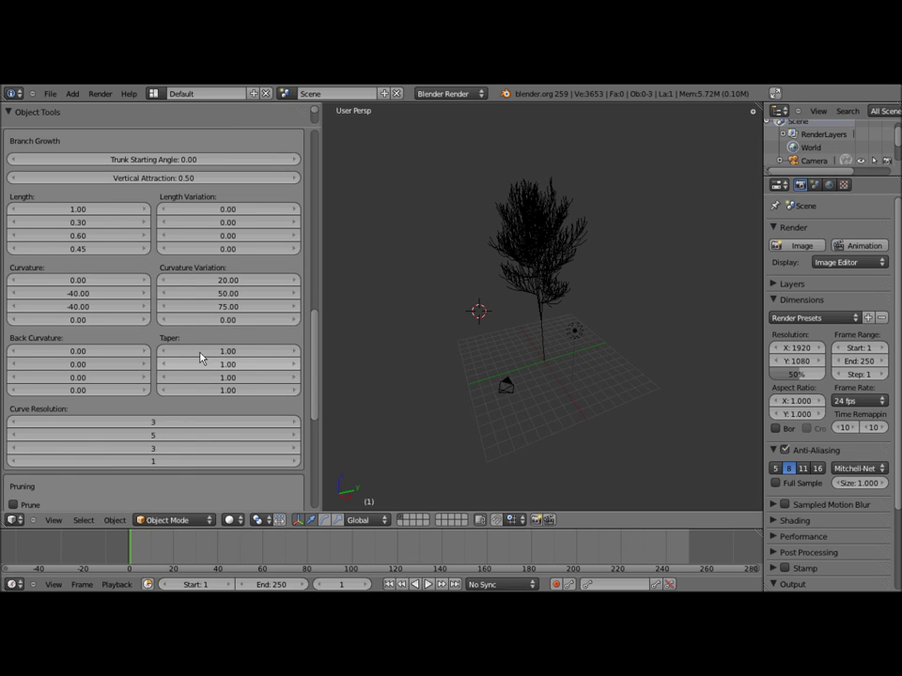
scroll(193, 414, "down", 2)
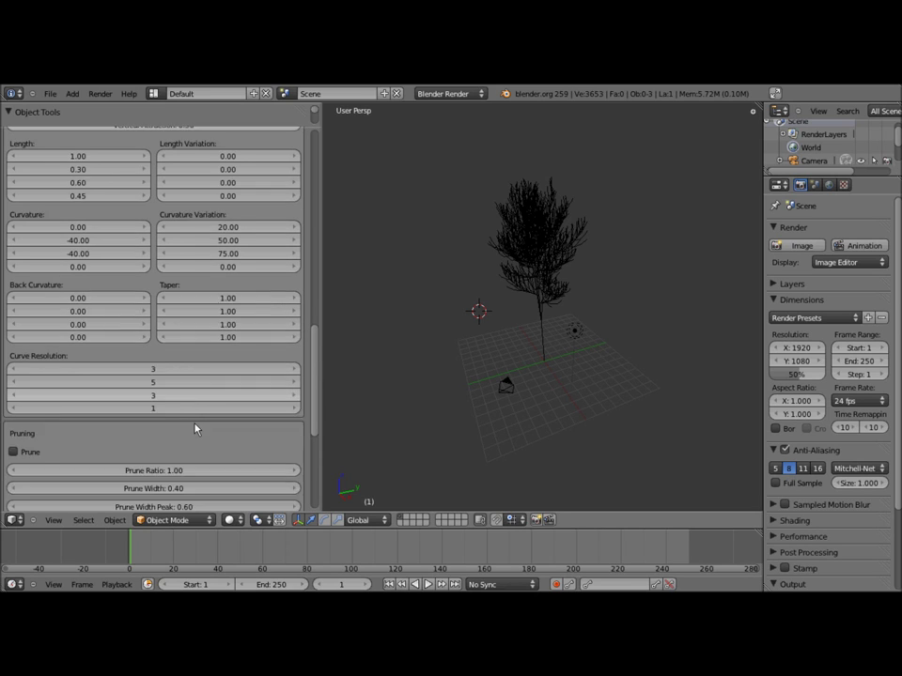
scroll(195, 424, "down", 3)
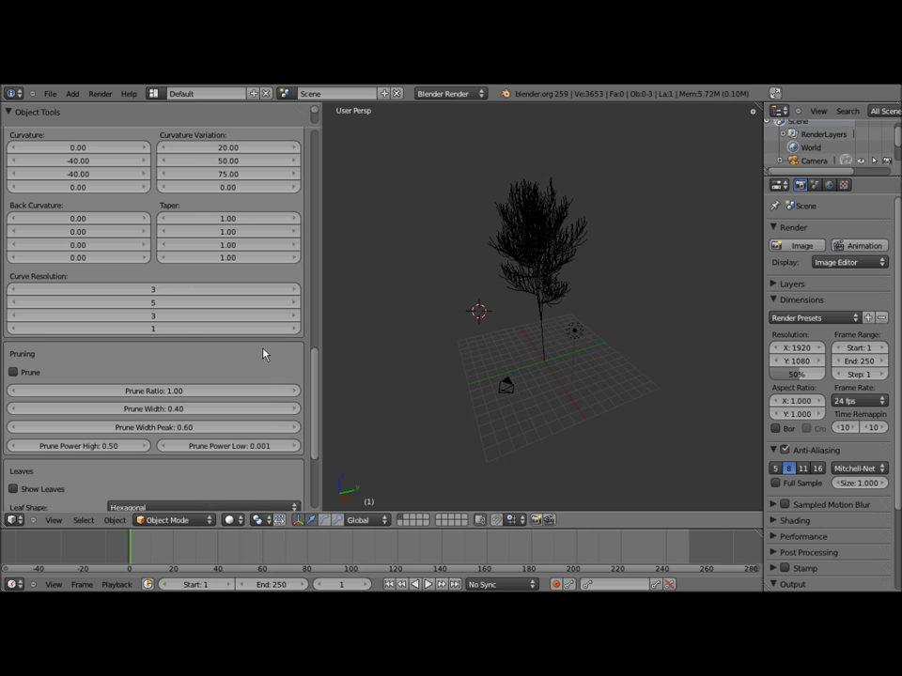
scroll(255, 354, "down", 3)
scroll(254, 354, "down", 2)
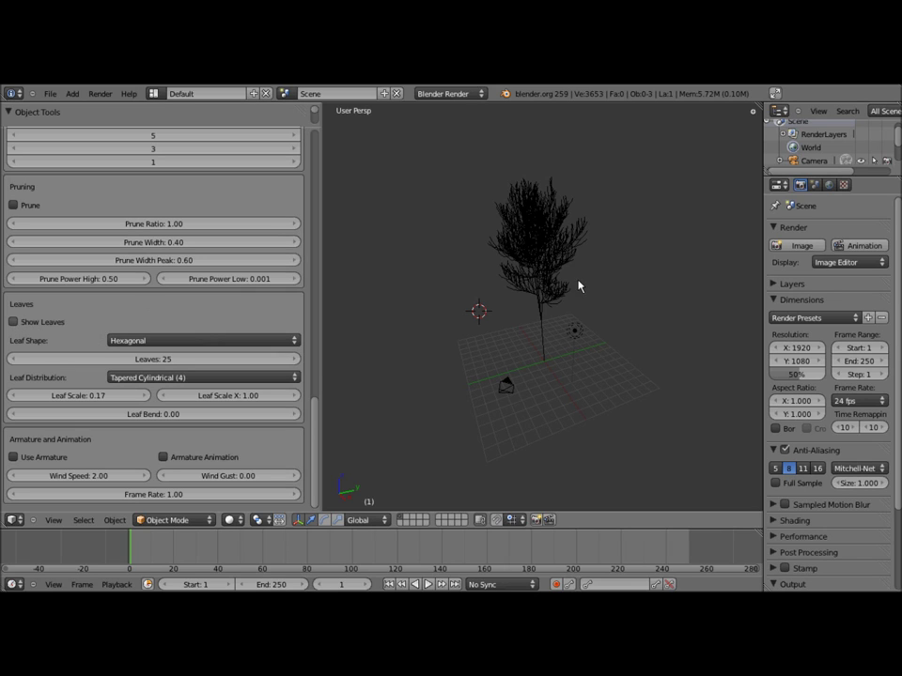
- Turn on leaves for the tree with Hexagonal leaf shape
left_click(23, 321)
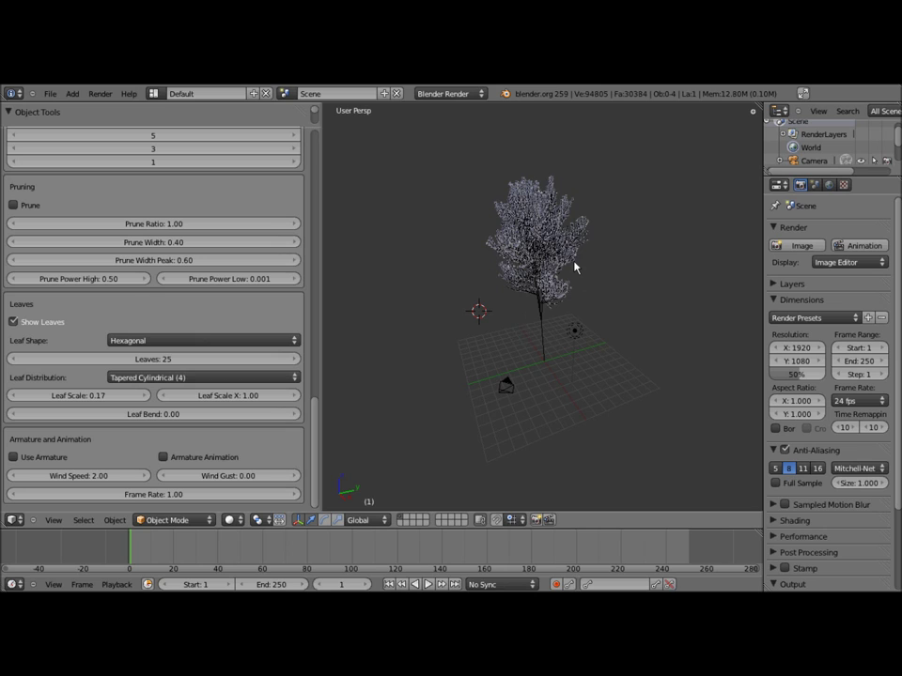
scroll(575, 266, "up", 5)
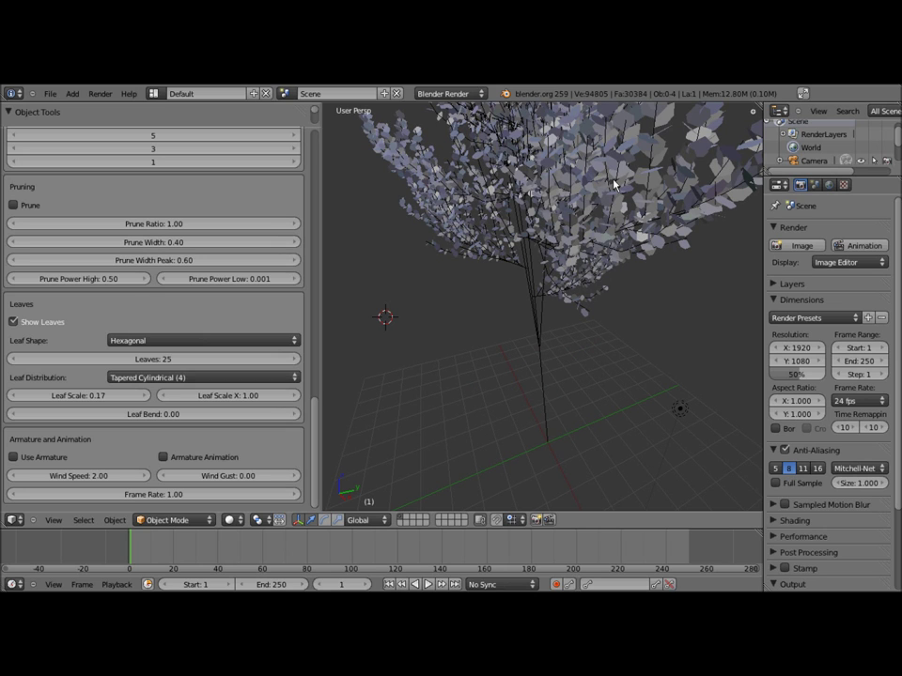
left_click(291, 340)
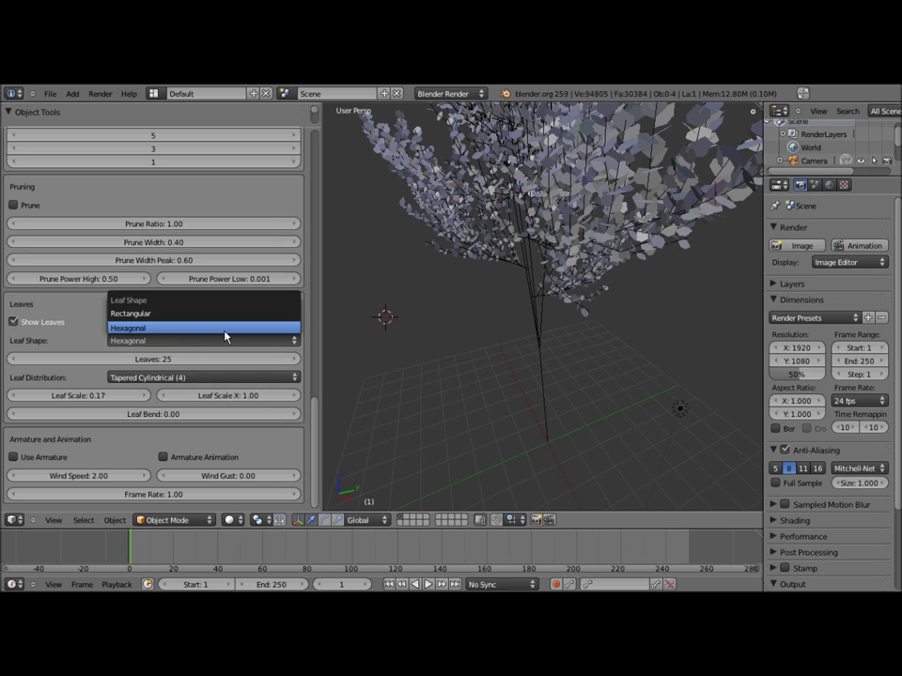
left_click(117, 327)
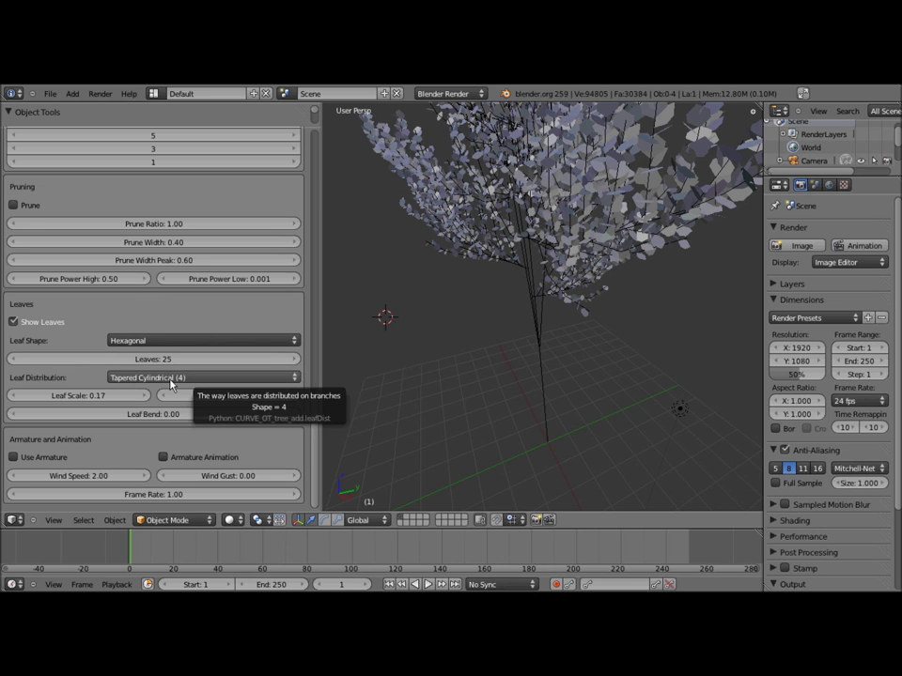
middle_click_drag(526, 282, 442, 282)
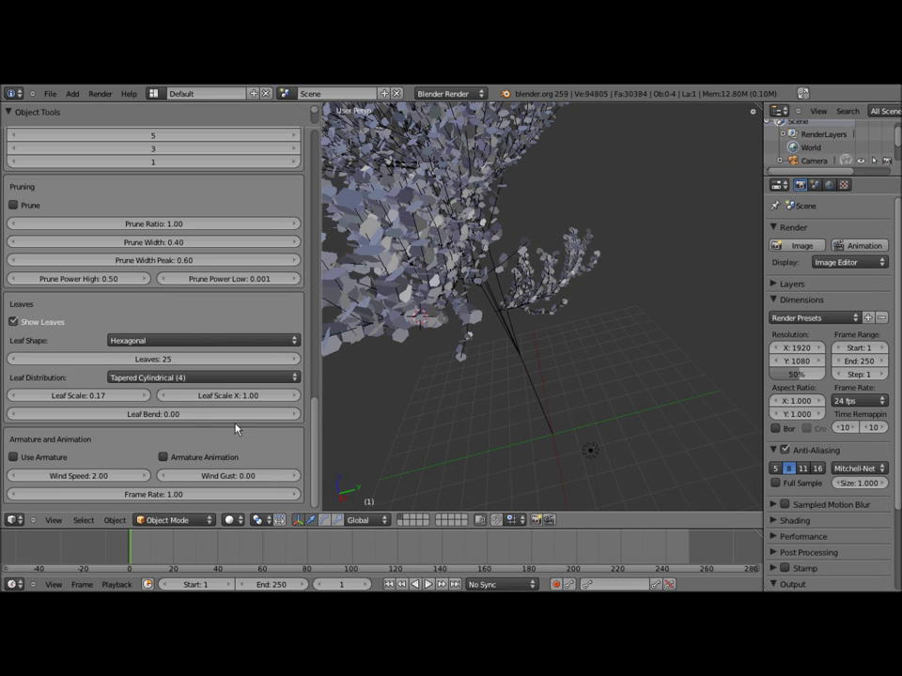
- Check the Leaf Distribution options, keeping Tapered Cylindrical, and inspect the tree in the viewport
left_click(153, 378)
left_click(154, 382)
left_click(181, 377)
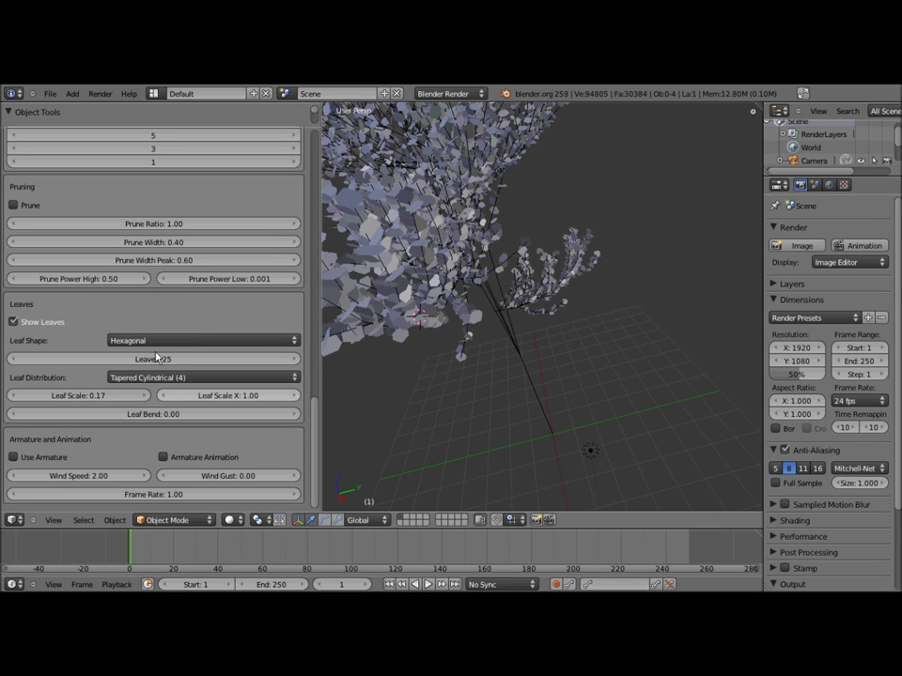
middle_click_drag(381, 383, 373, 382)
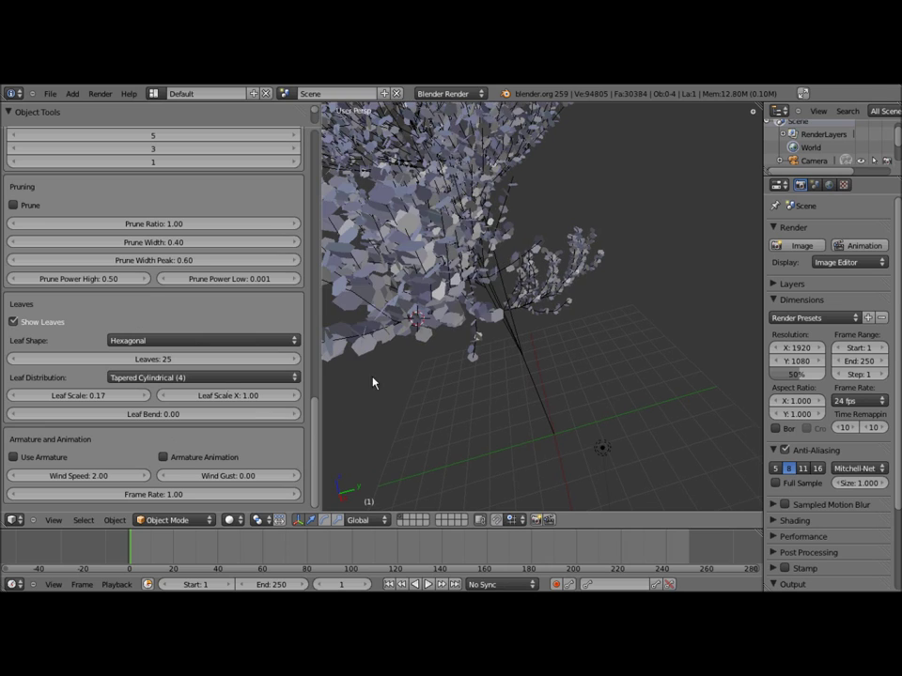
scroll(397, 370, "down", 4)
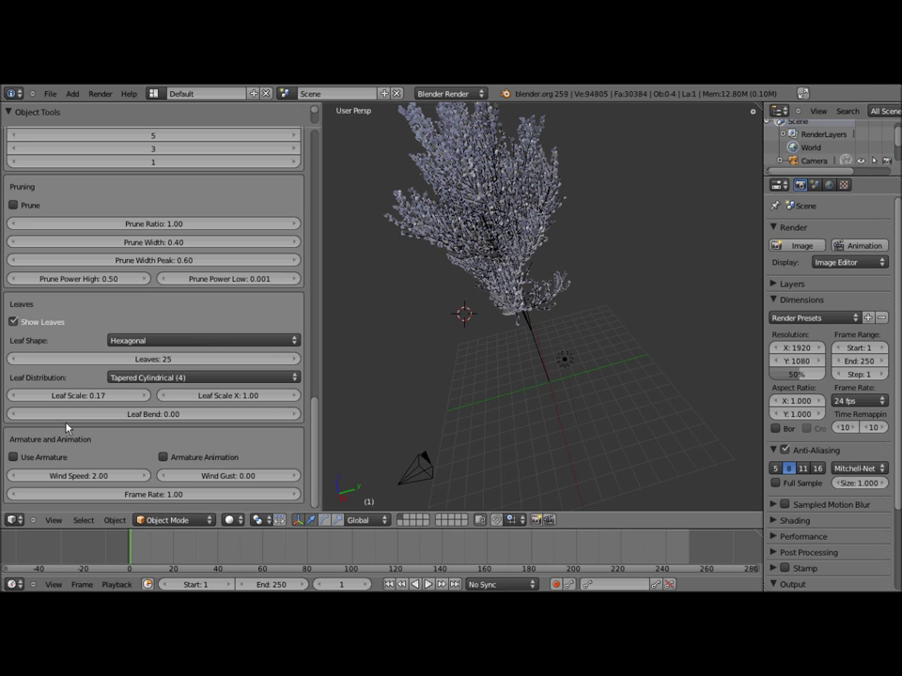
scroll(522, 272, "down", 3)
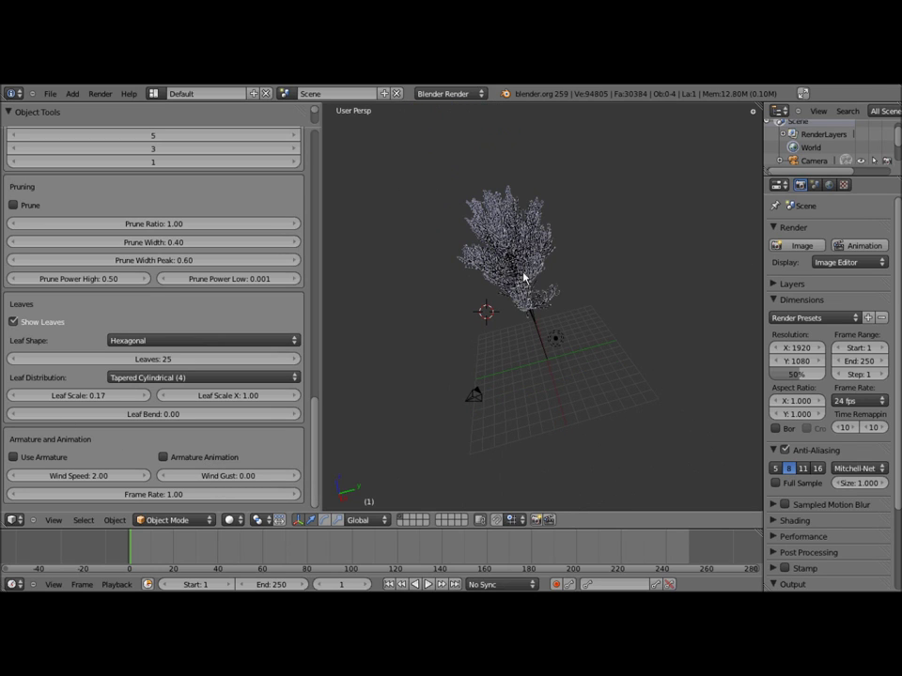
scroll(536, 276, "up", 2)
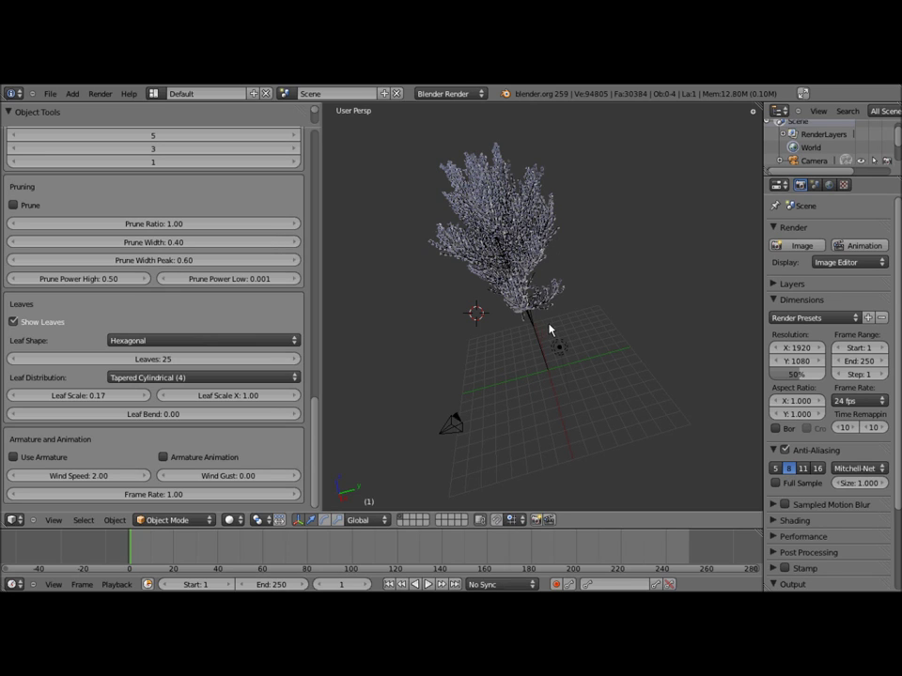
- Switch to camera view, select the Camera, and move it closer to the tree
left_click_drag(315, 380, 188, 385)
key("KP_0")
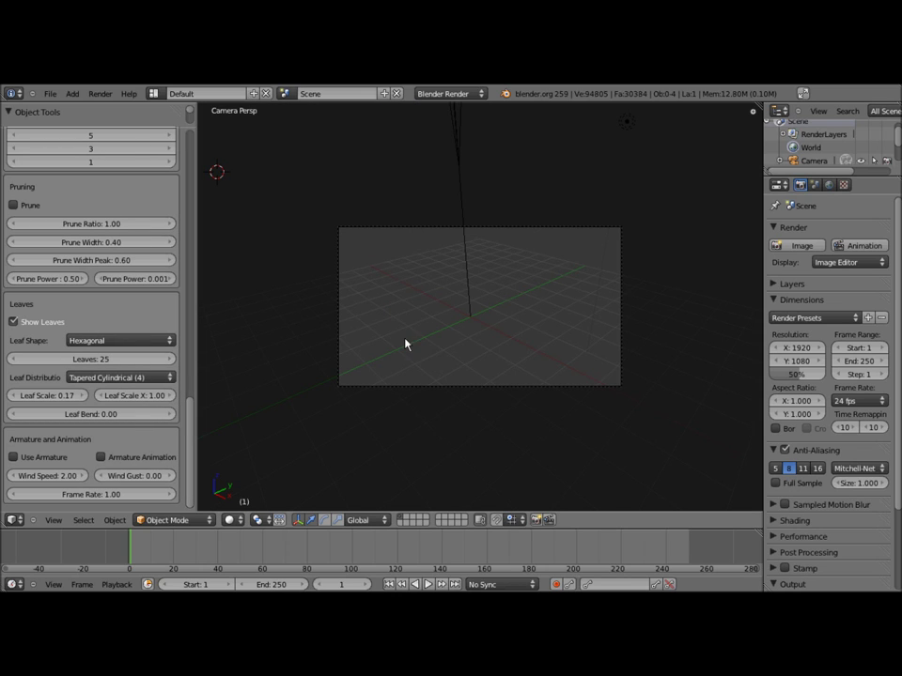
scroll(814, 146, "down", 2)
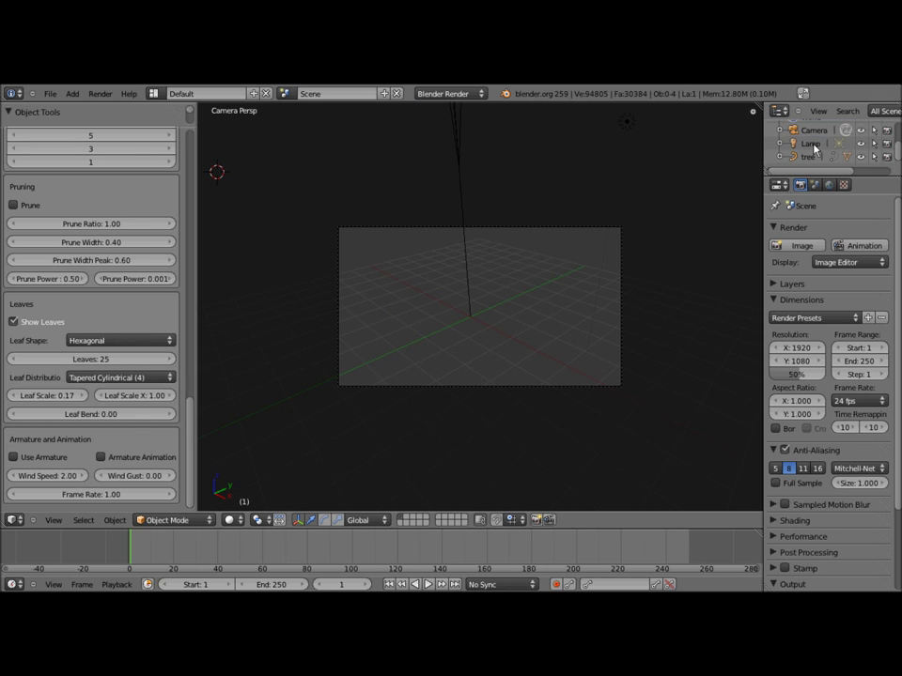
left_click(814, 144)
left_click(807, 131)
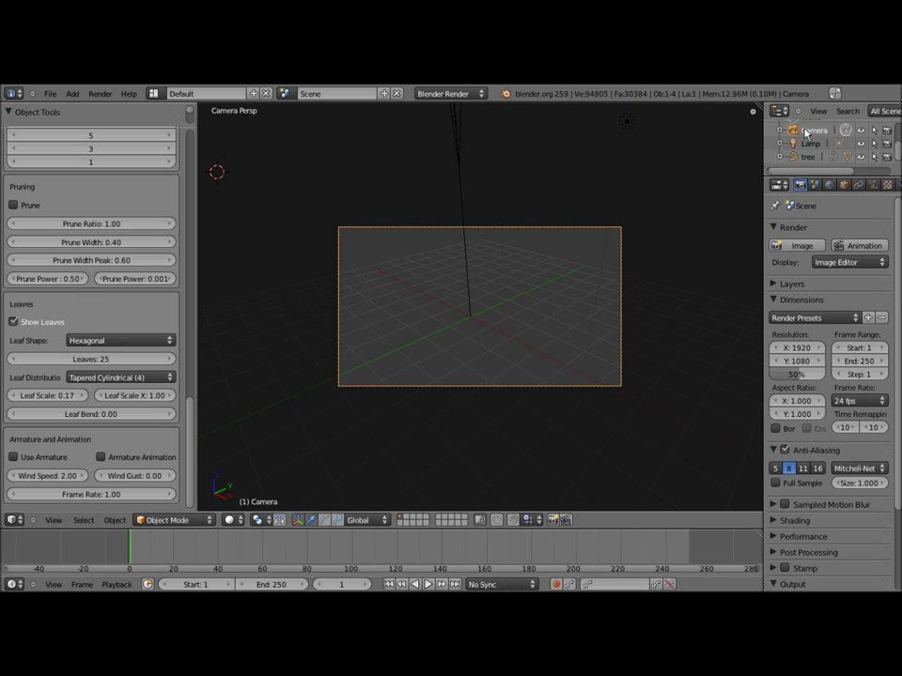
key("g")
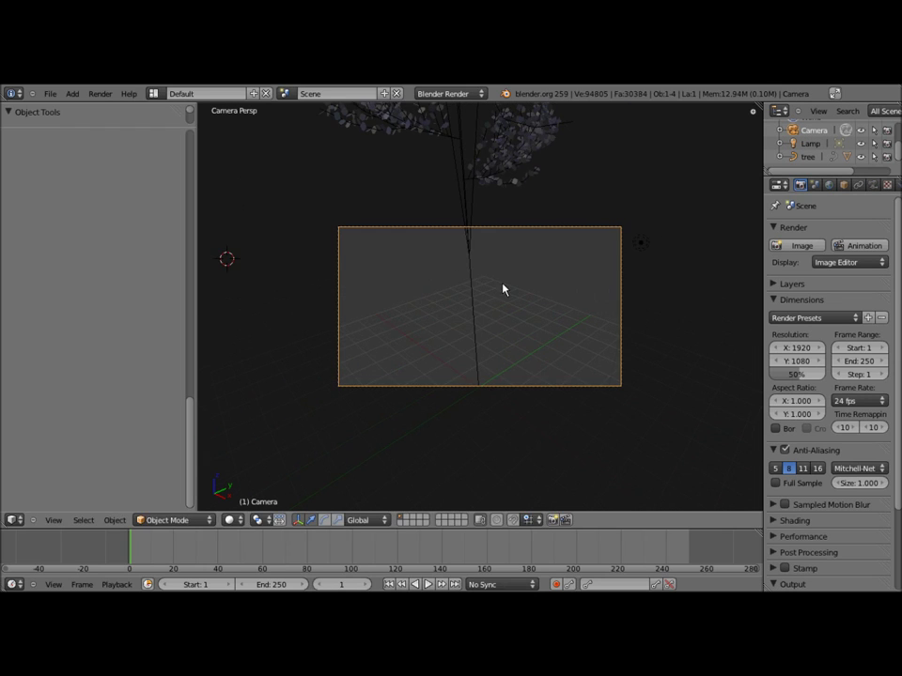
left_click(516, 312)
key("g")
left_click(547, 195)
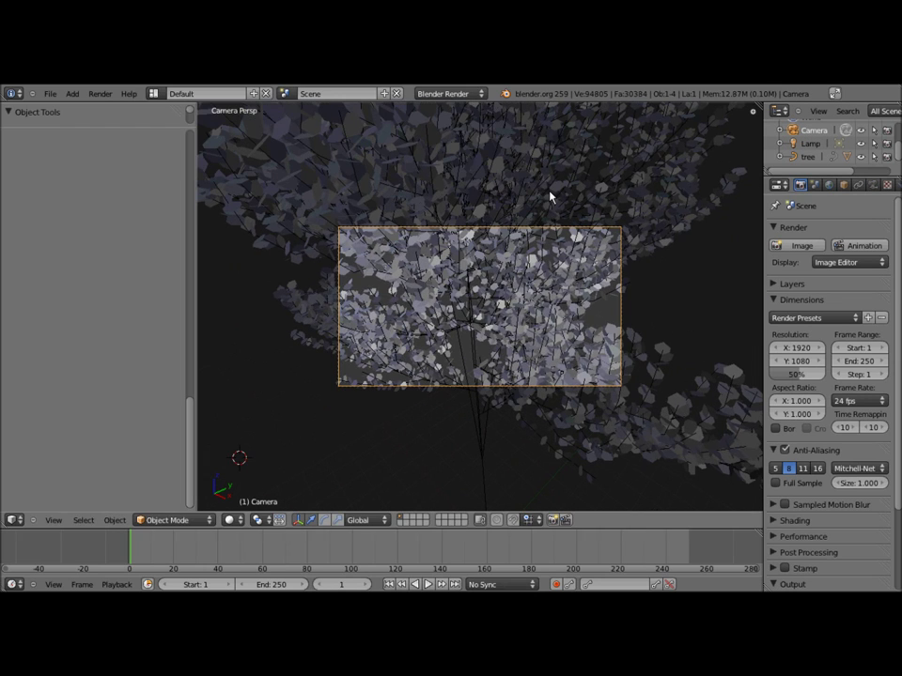
- Lower the camera focal length to 5.659 mm, reframe the tree, and render with F12
left_click(873, 186)
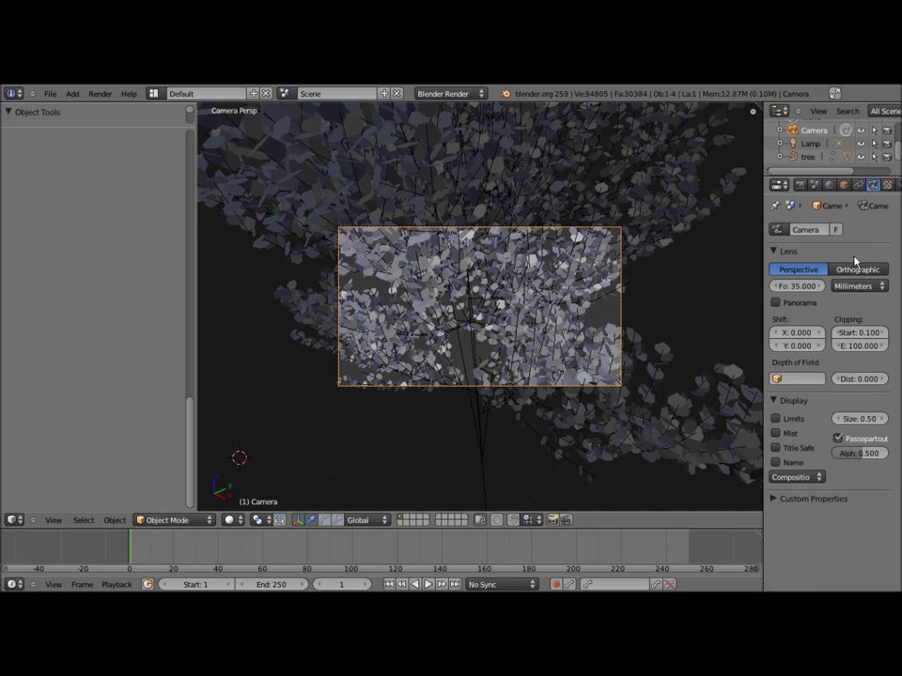
left_click_drag(808, 286, 751, 302)
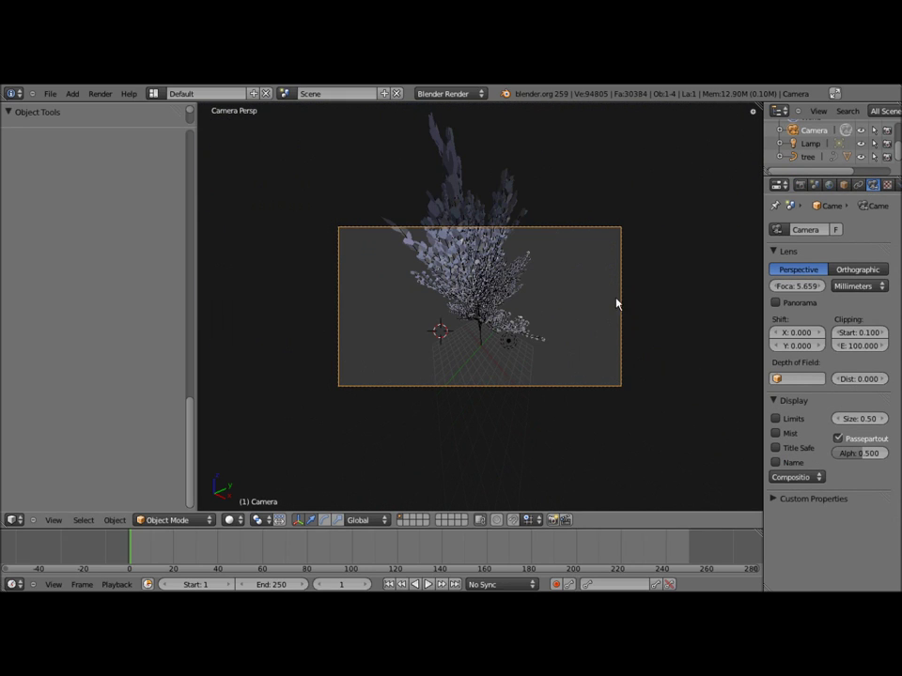
key("g")
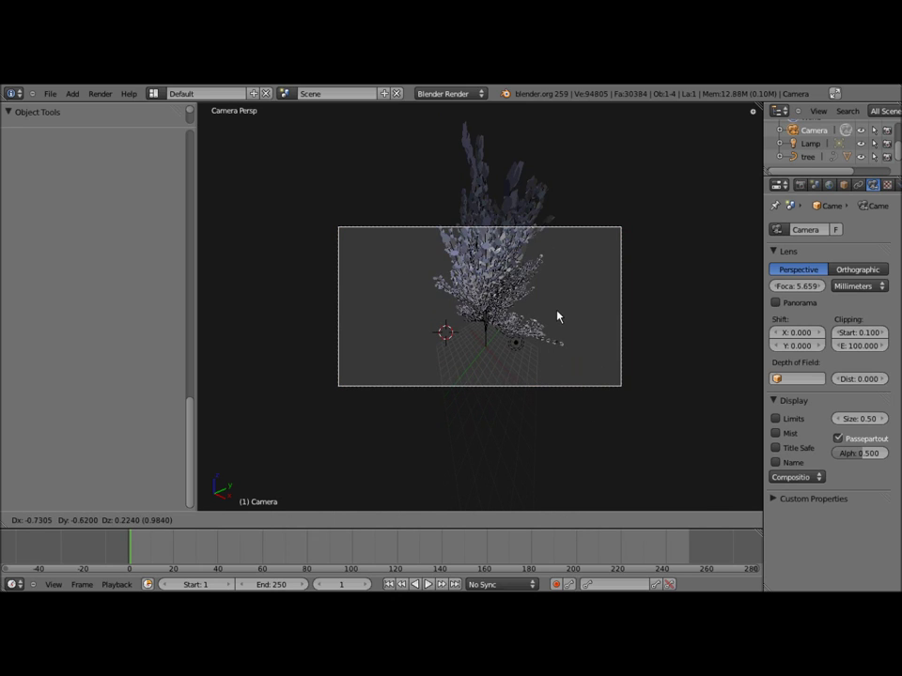
left_click(564, 323)
key("KP_0")
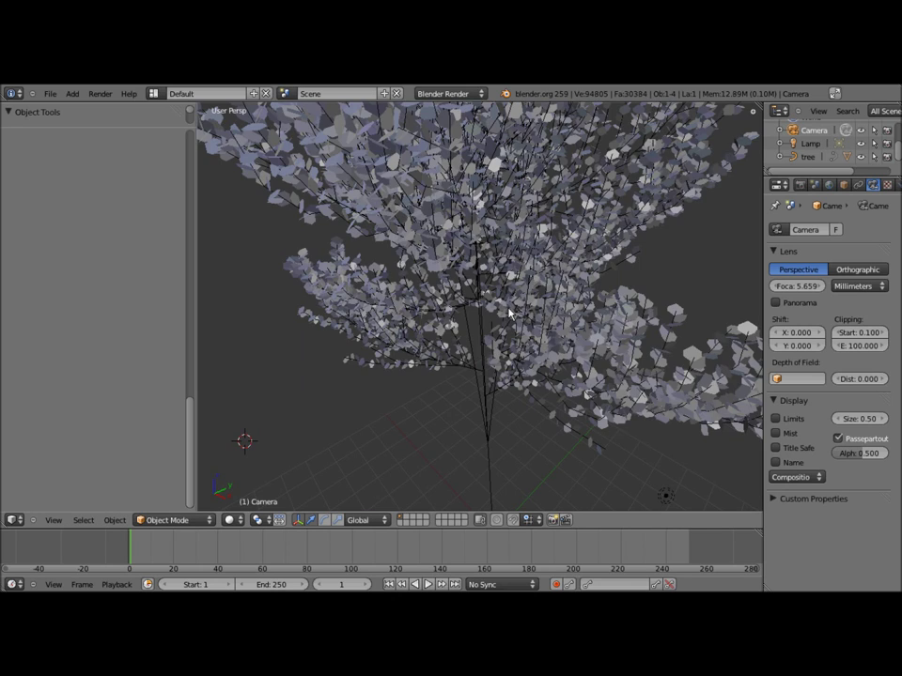
key("F12")
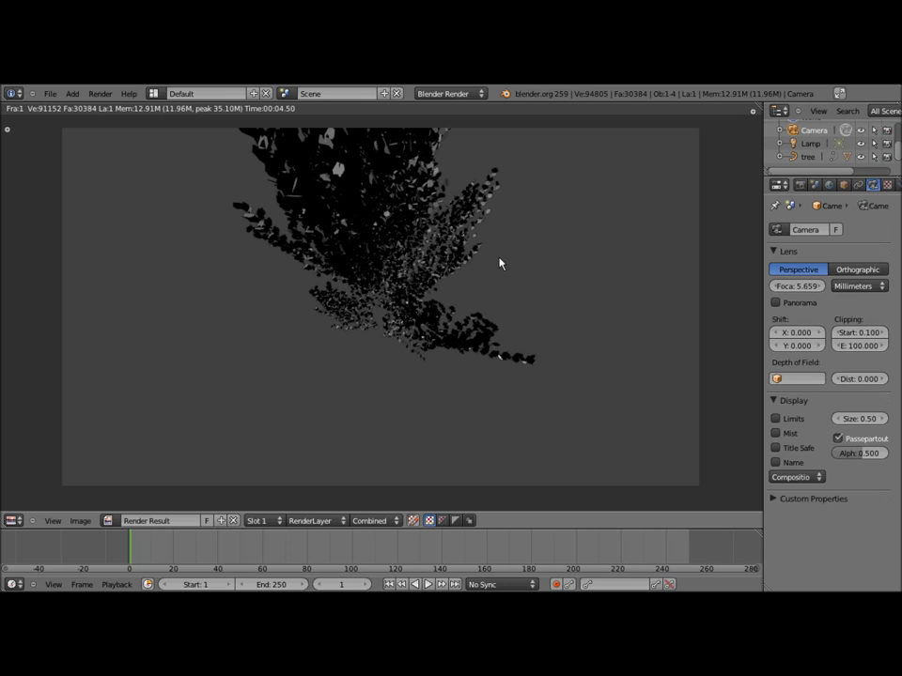
key("Escape")
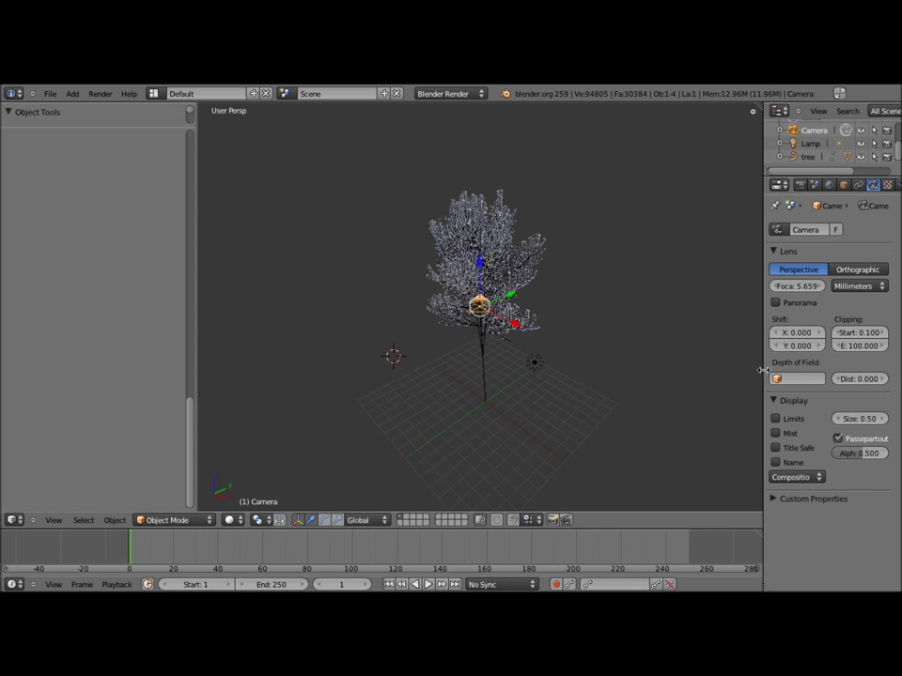
- Set the tree curve's Bevel Depth to 1.984 for thicker branches and render it
left_click_drag(764, 374, 711, 371)
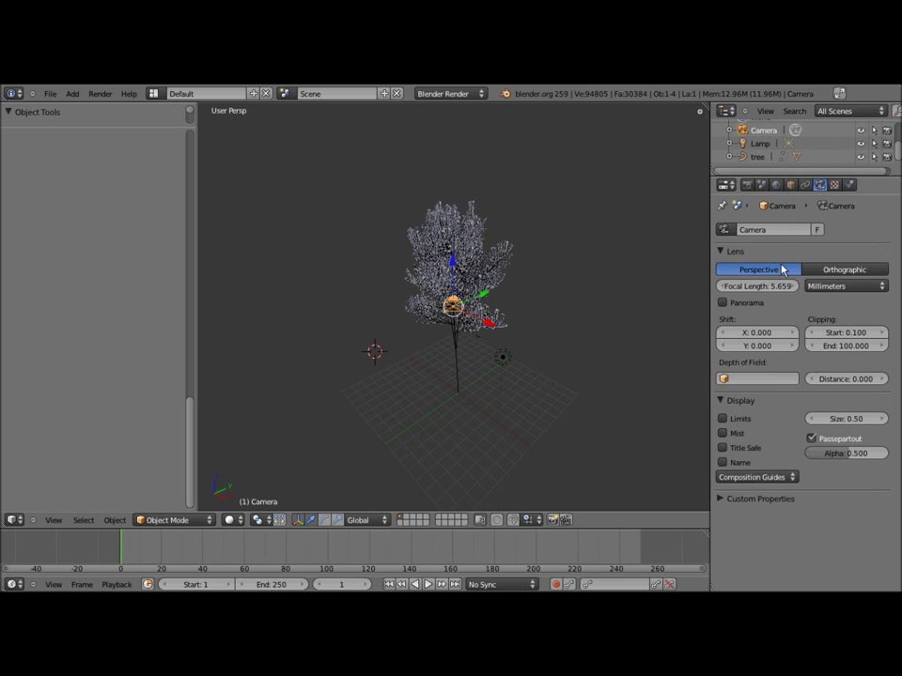
right_click(454, 334)
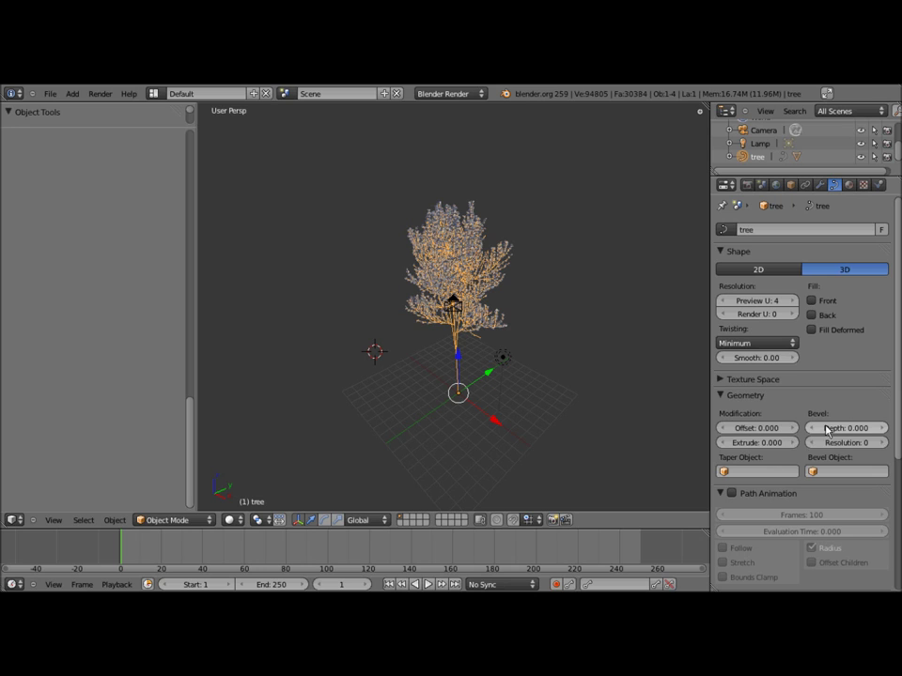
left_click_drag(826, 430, 890, 436)
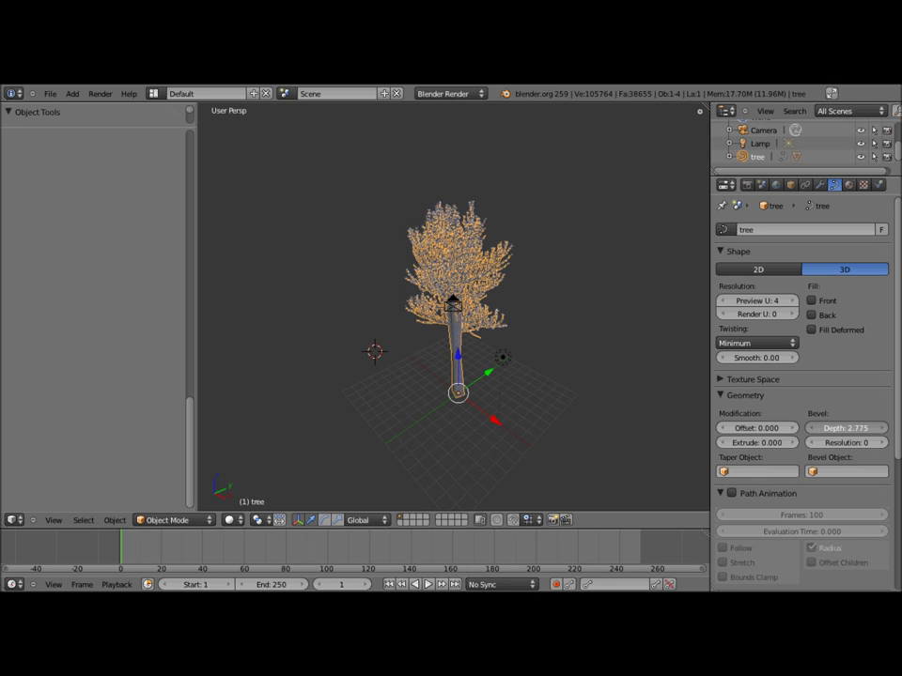
left_click_drag(890, 437, 849, 430)
scroll(477, 375, "up", 5)
scroll(478, 375, "down", 5)
mouse_move(477, 376)
middle_mouse_down()
mouse_move(459, 337)
mouse_move(499, 336)
middle_mouse_up()
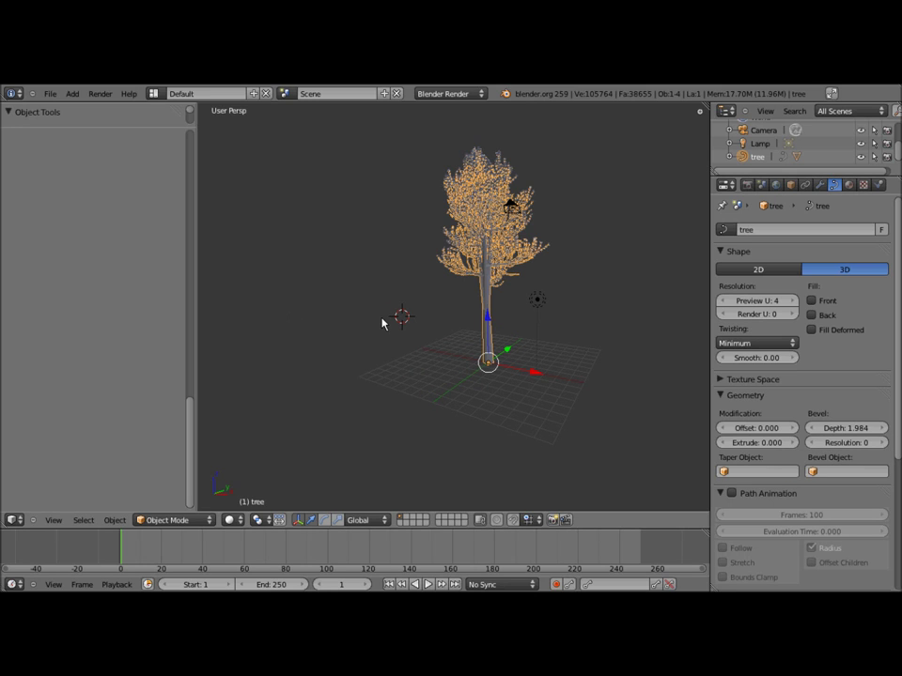
key("F12")
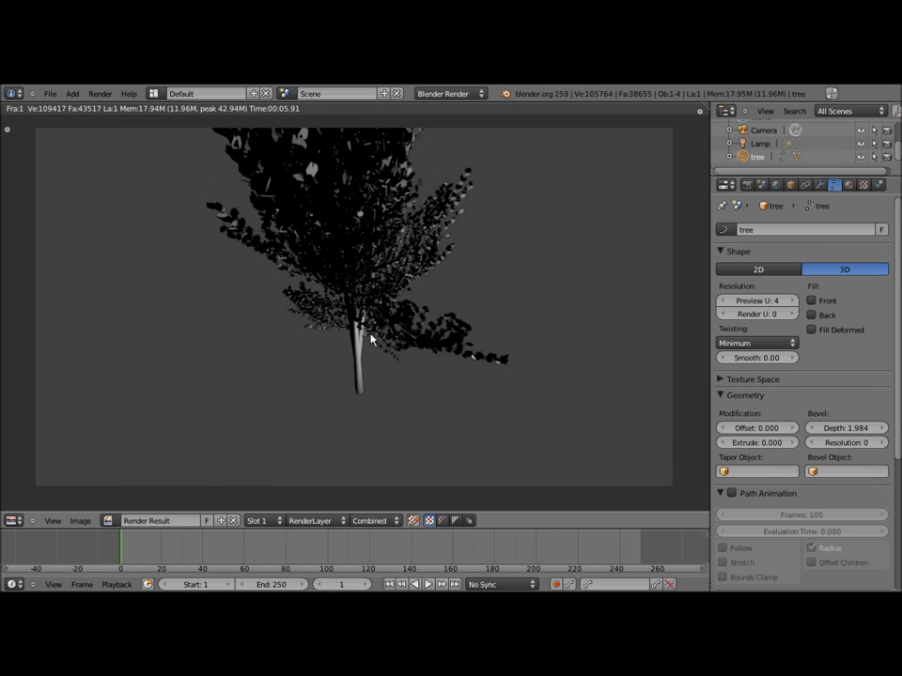
key("Escape")
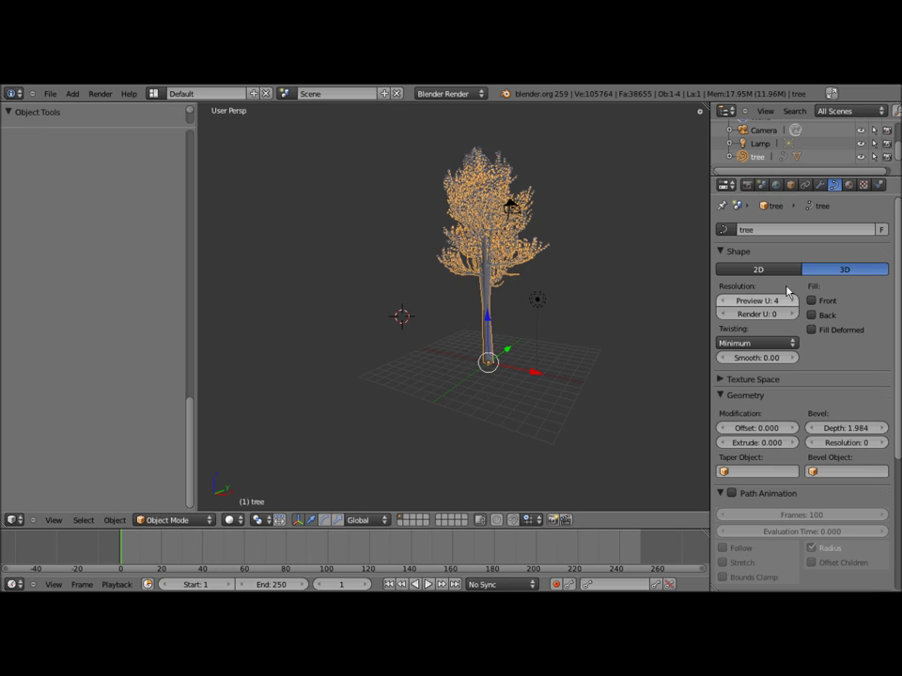
left_click(858, 186)
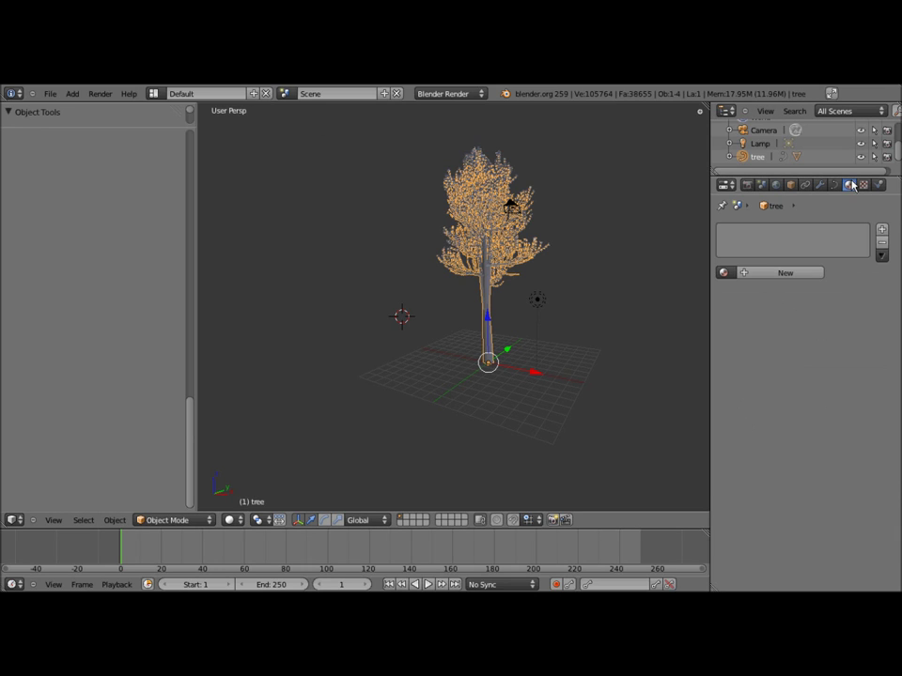
- Give the tree trunk a new orange diffuse material
left_click(769, 273)
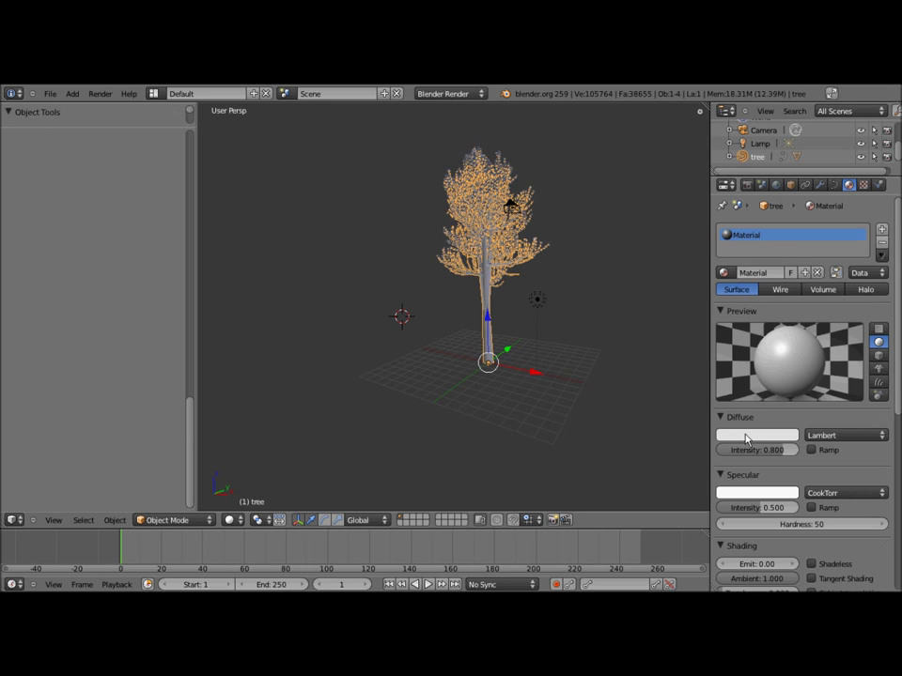
left_click(756, 435)
left_click_drag(726, 329, 717, 353)
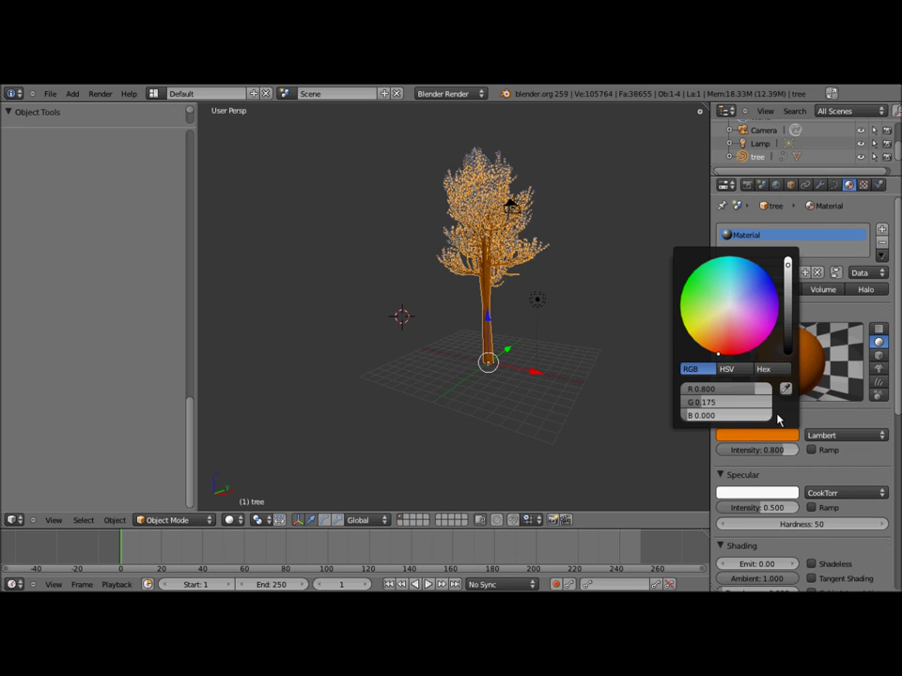
- Give the leaves a new green material with specular intensity 0
right_click(510, 245)
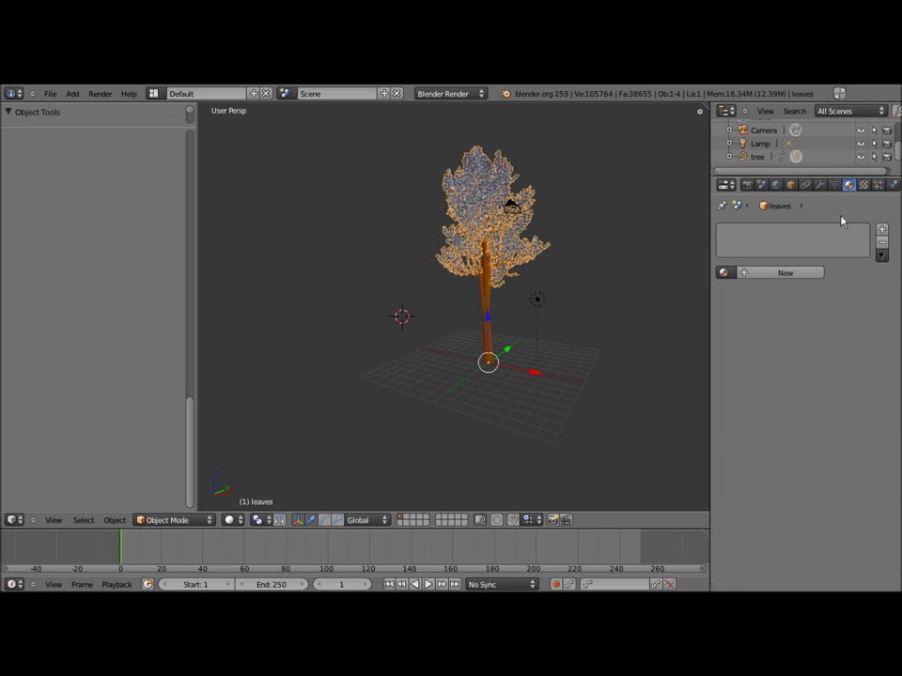
left_click(799, 273)
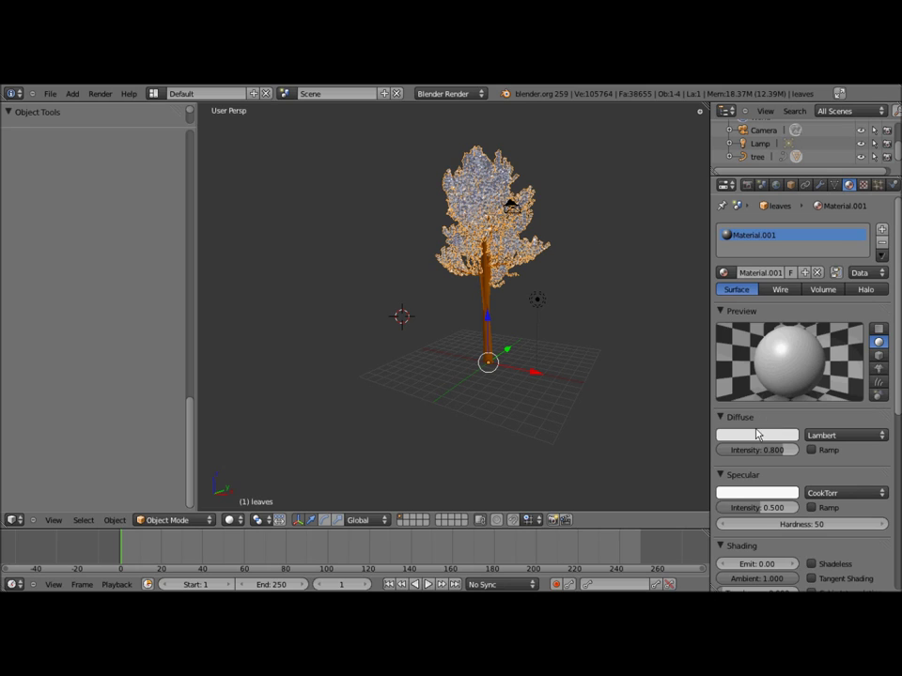
left_click(757, 434)
mouse_move(723, 301)
left_mouse_down()
mouse_move(640, 307)
mouse_move(638, 268)
left_mouse_up()
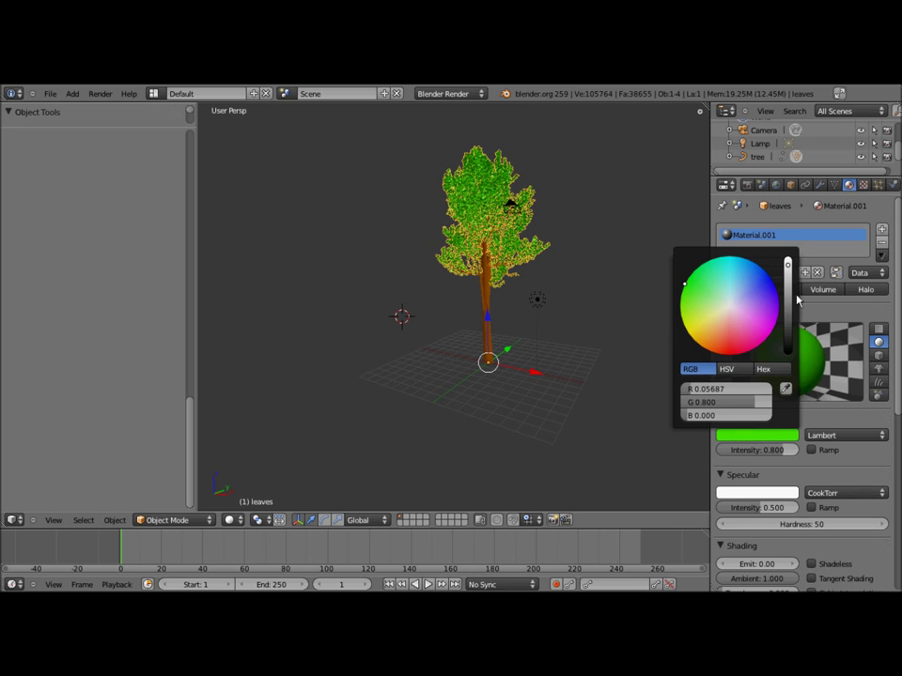
left_click_drag(761, 507, 694, 504)
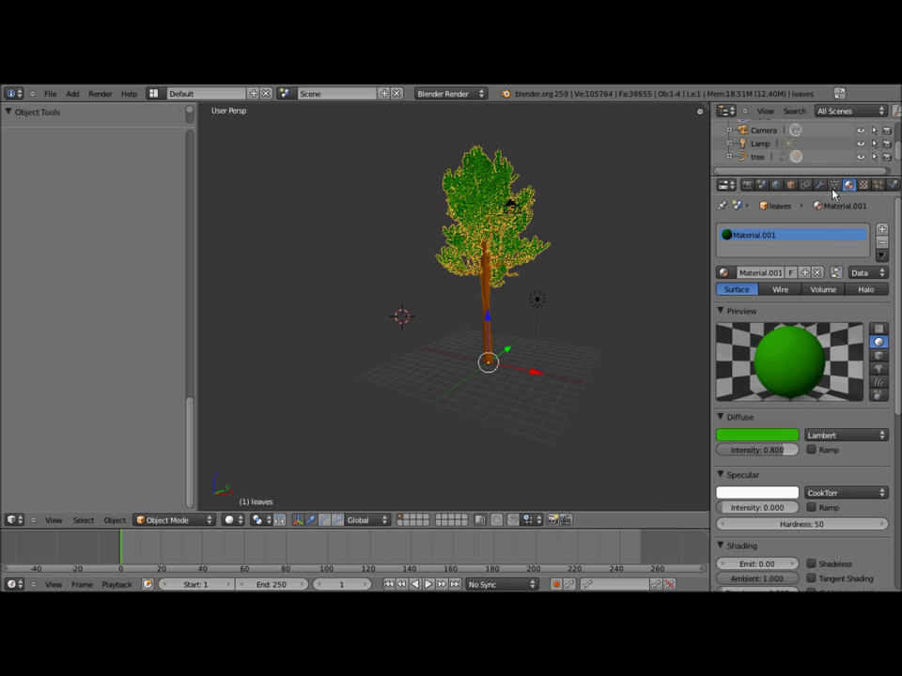
- Set the trunk material's specular intensity to 0.000
right_click(487, 331)
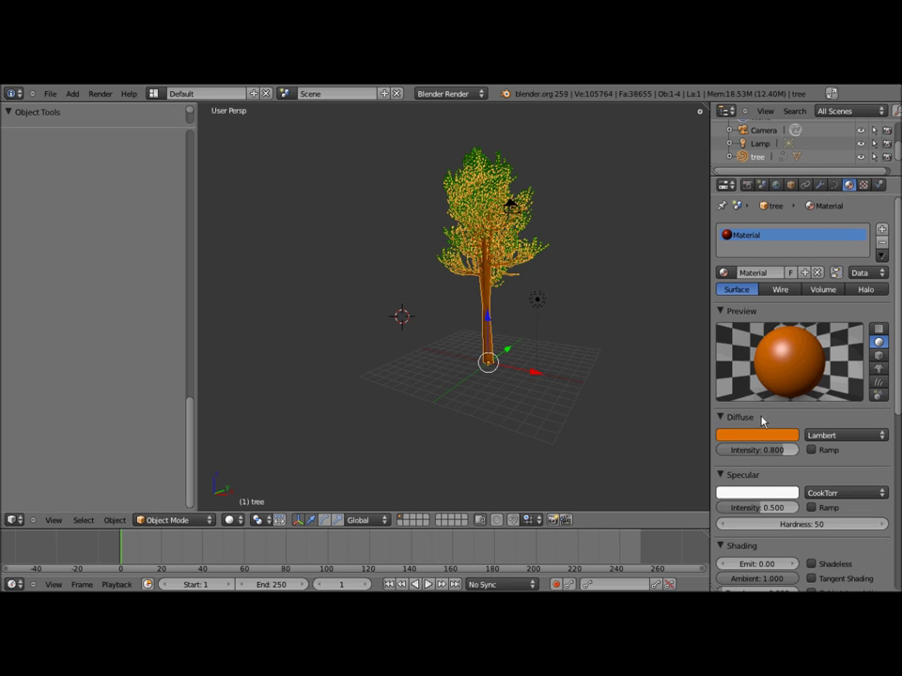
left_click_drag(780, 509, 704, 504)
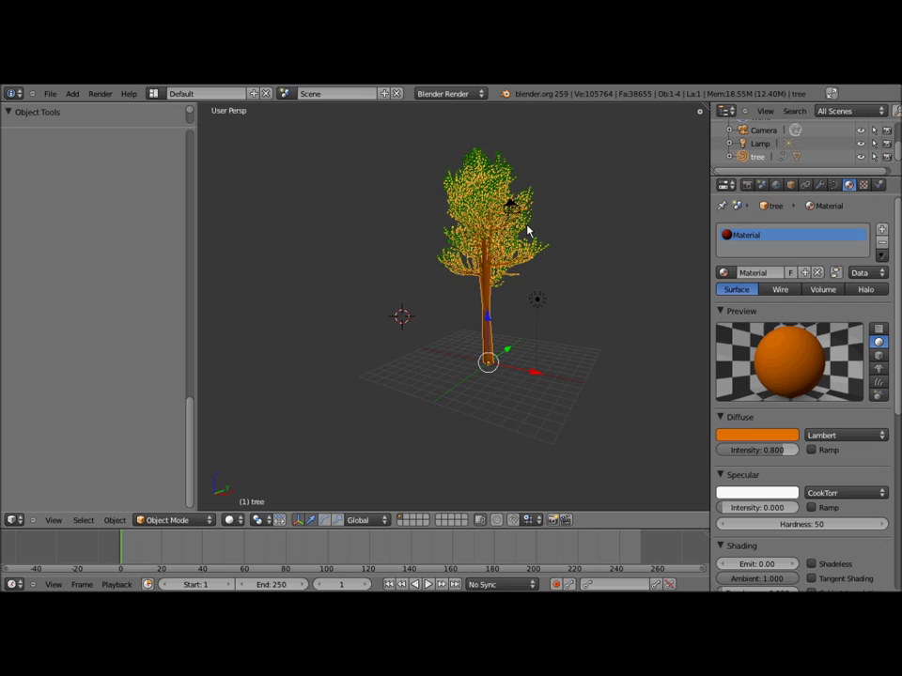
scroll(529, 227, "up", 5)
scroll(519, 231, "down", 4)
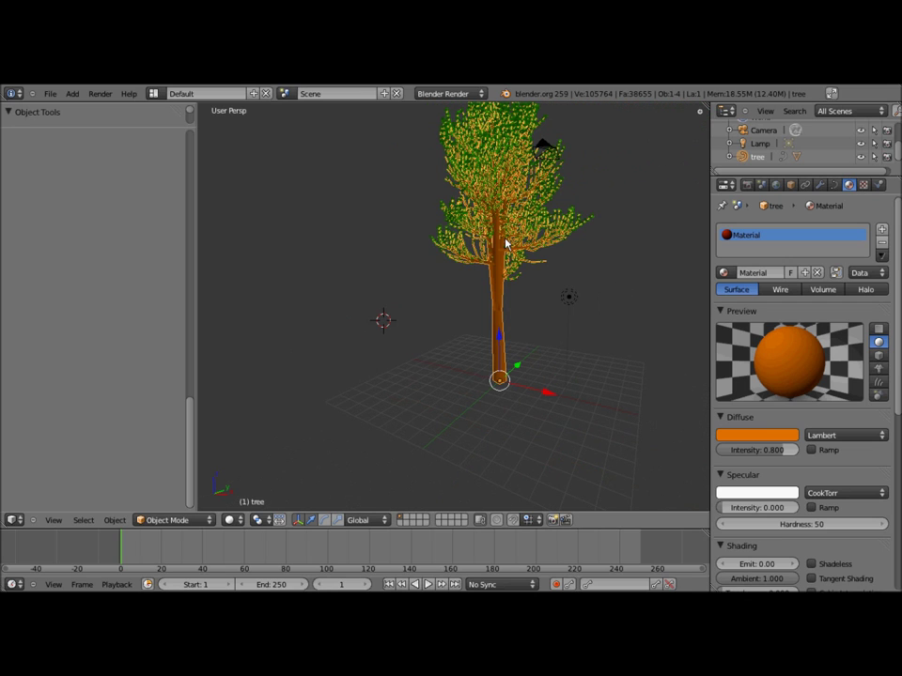
key("F12")
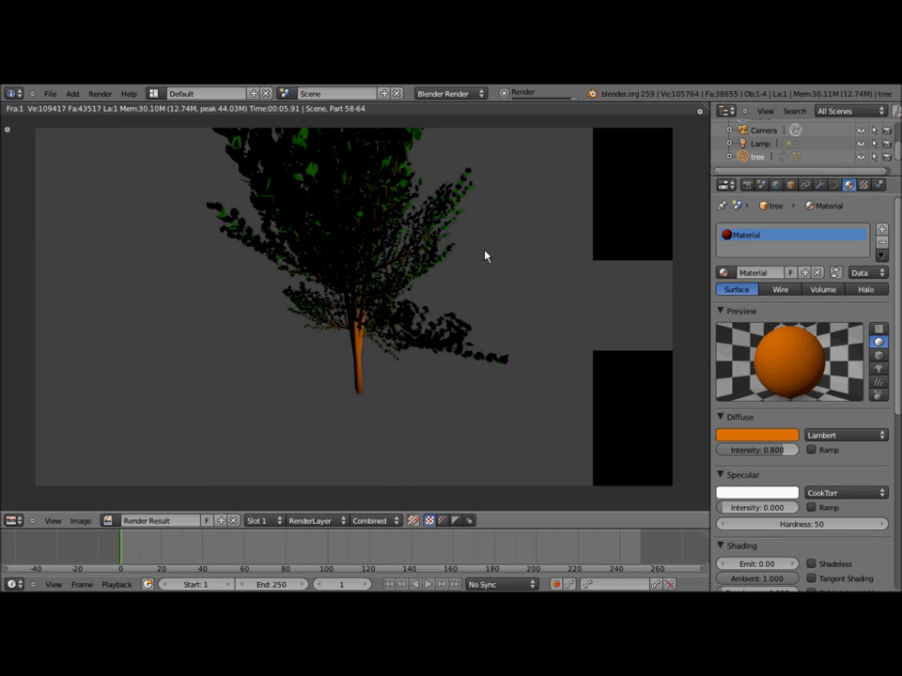
key("Escape")
right_click(569, 298)
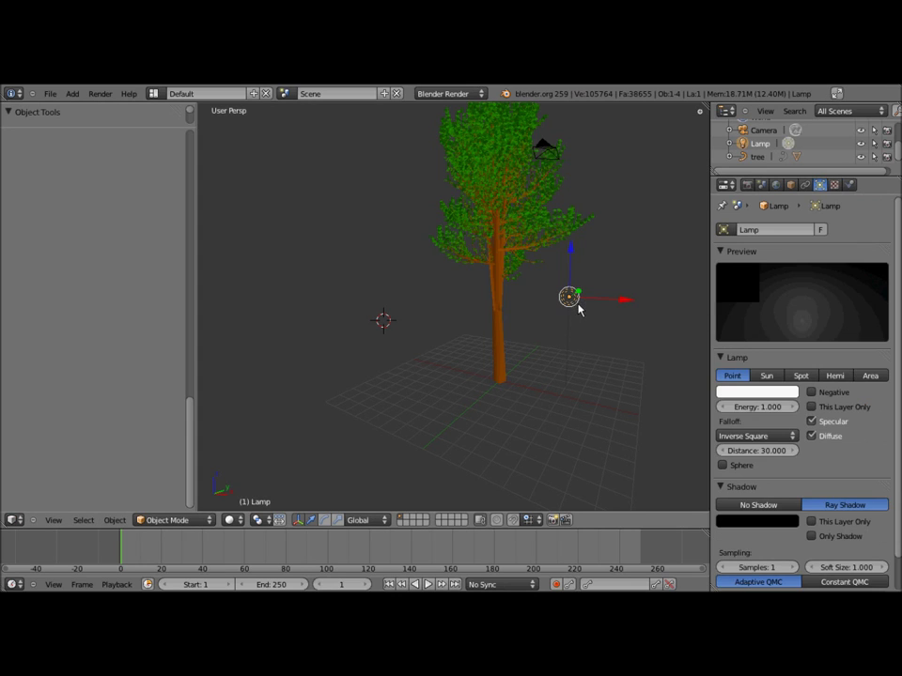
- Move the lamp up beside the tree's upper canopy, checking through the camera view
right_click_drag(580, 294, 492, 372)
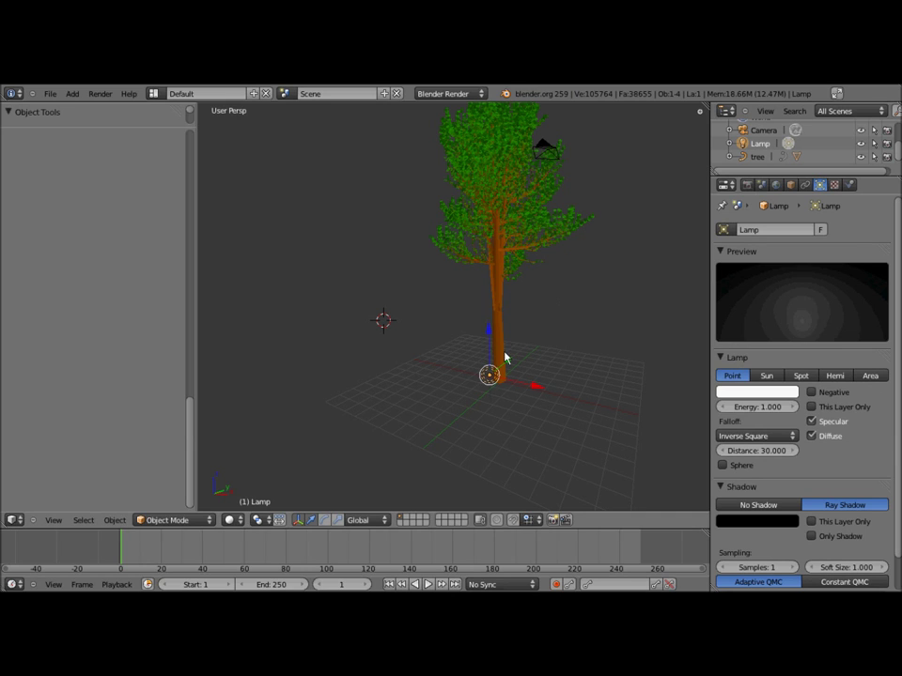
key("KP_0")
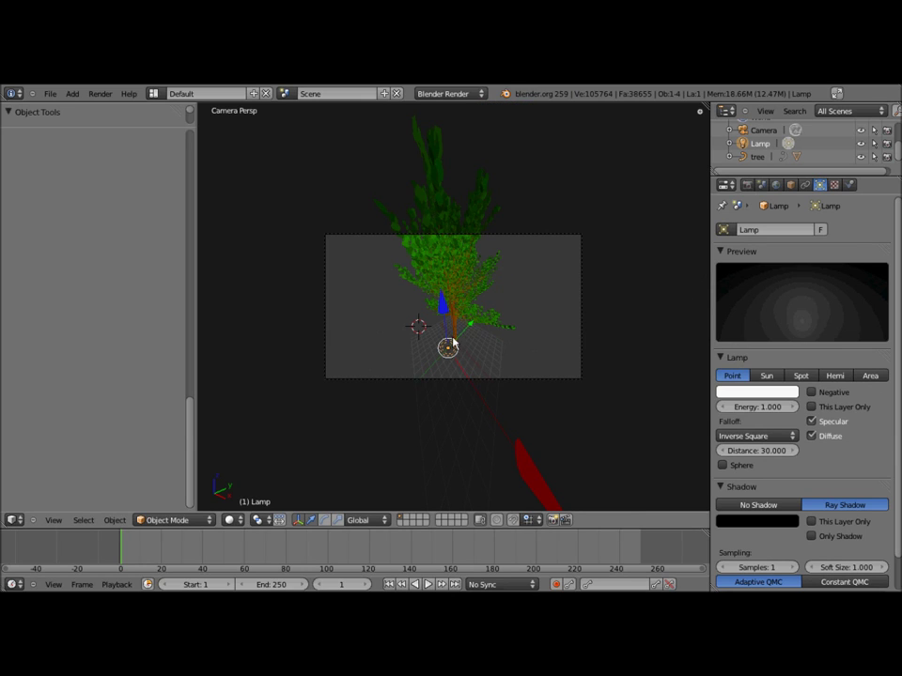
right_click_drag(452, 347, 455, 302)
key("g")
left_click(503, 298)
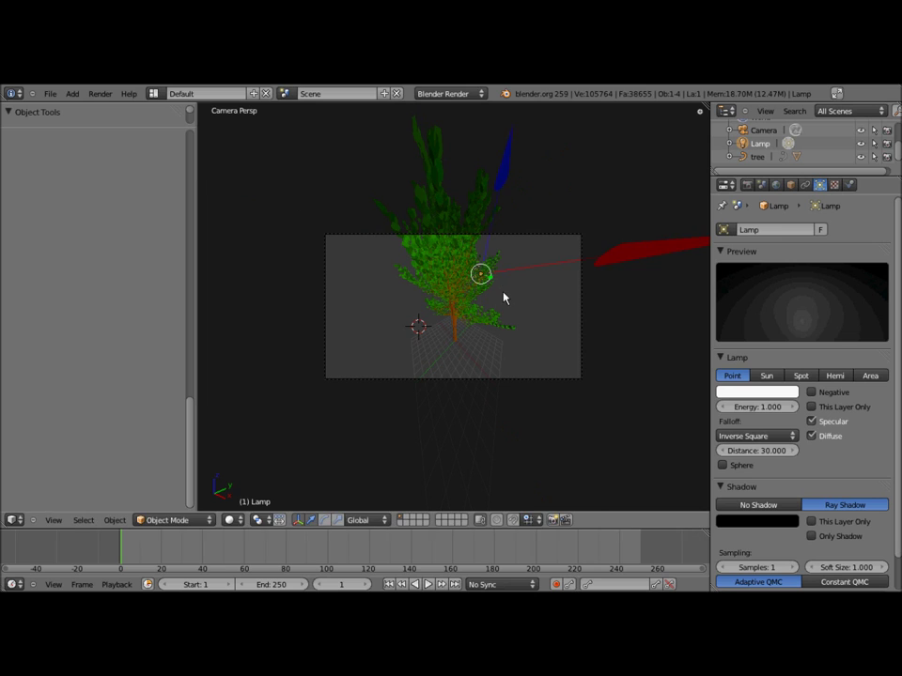
key("g")
key("x")
left_click(463, 297)
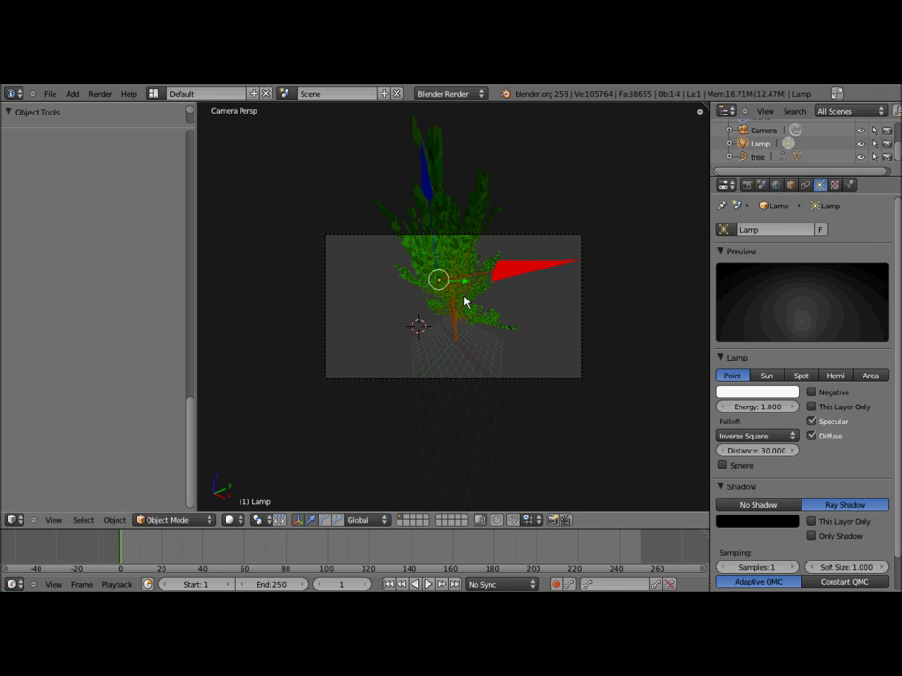
middle_click_drag(463, 297, 467, 291)
scroll(468, 282, "down", 5)
scroll(471, 274, "down", 2)
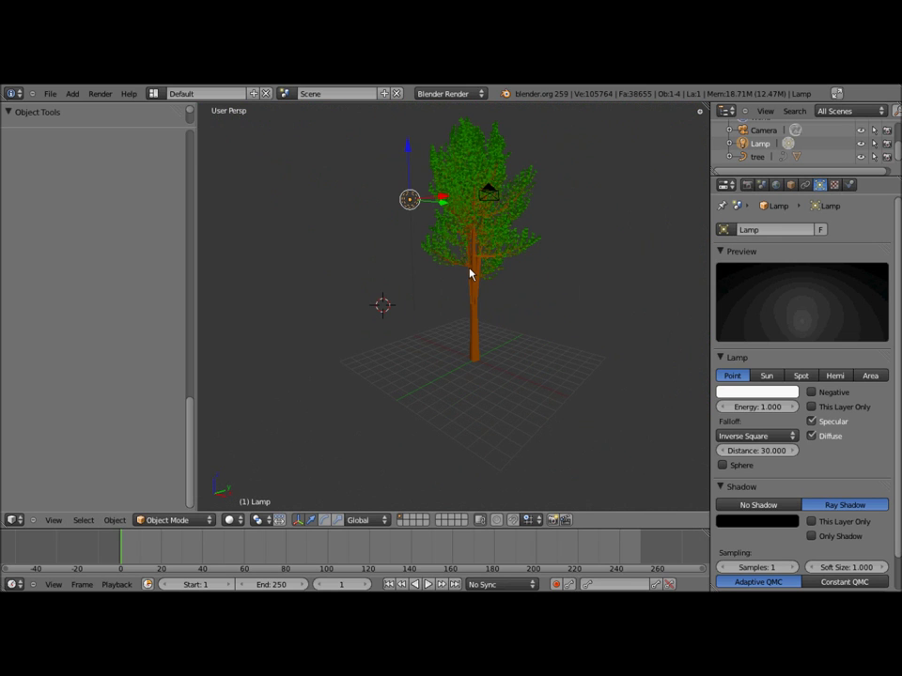
- Raise the camera's focal length to 44.391 mm to enlarge the tree
key("KP_0")
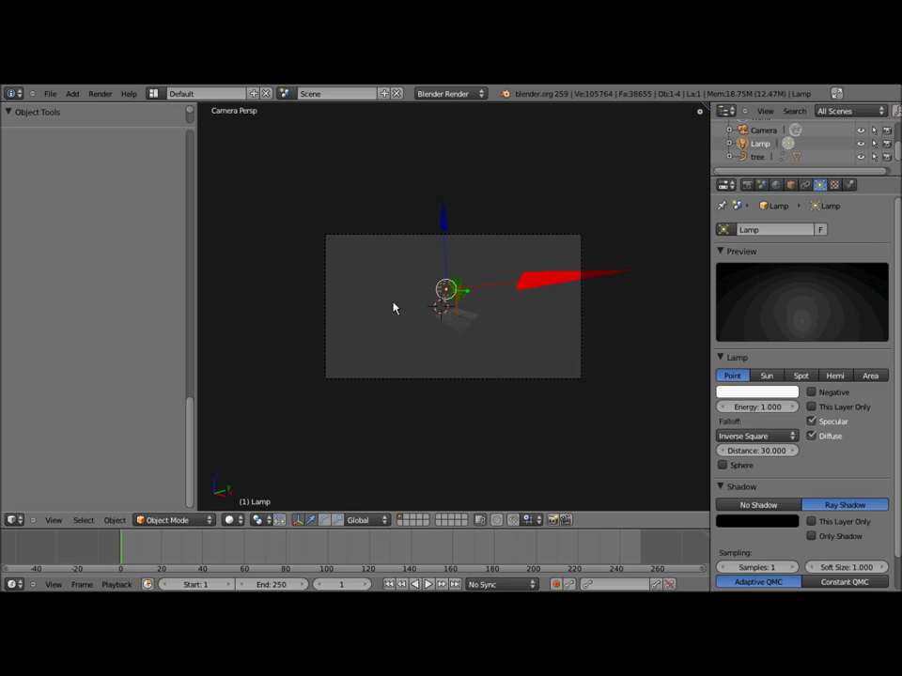
left_click(763, 130)
left_click_drag(770, 287, 810, 286)
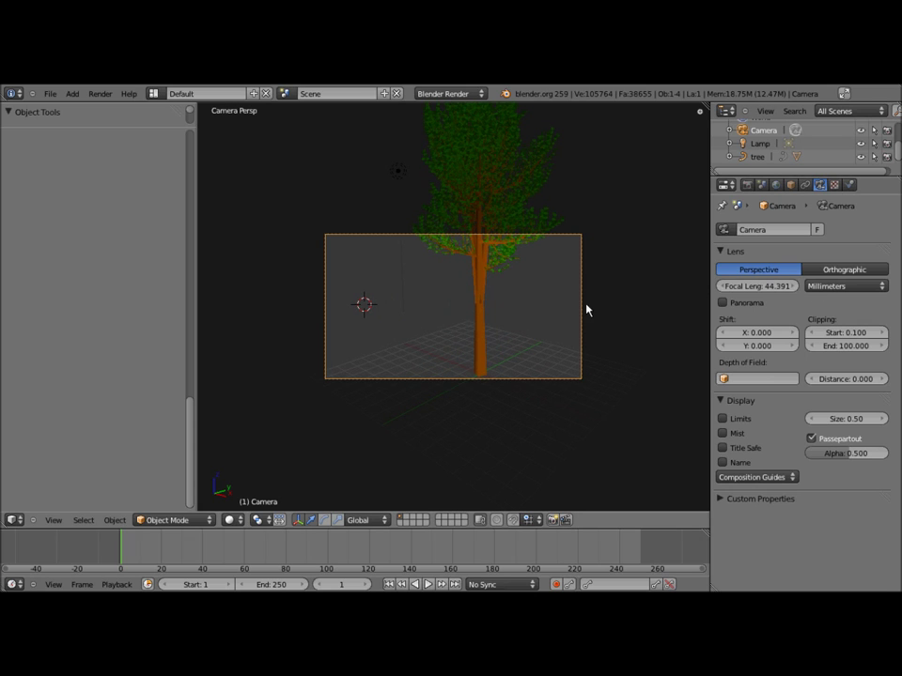
- Reposition the camera to frame the tree's canopy and trunk
key("g")
left_click(616, 165)
key("g")
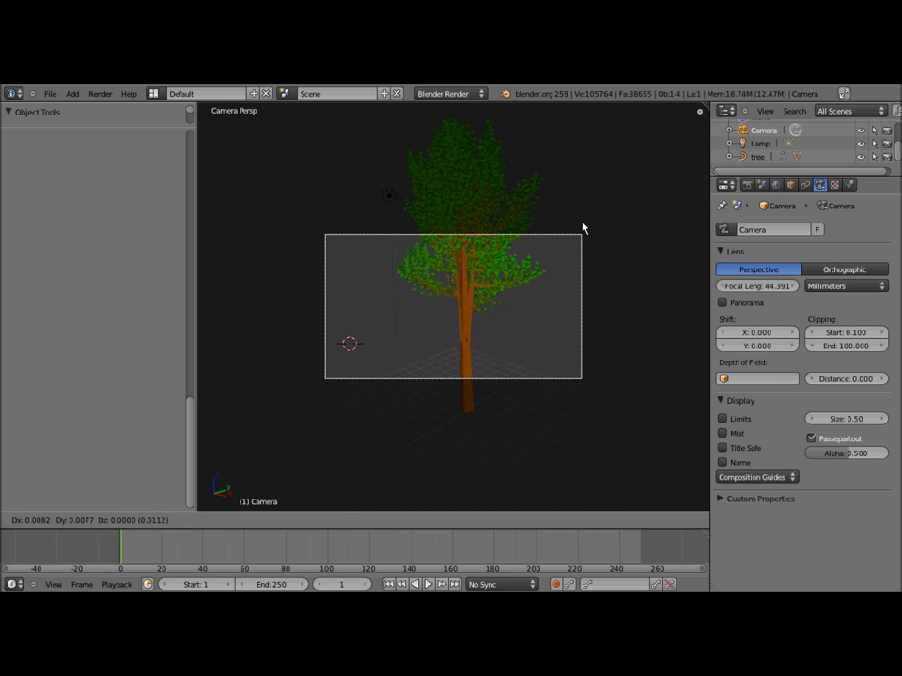
left_click(460, 204)
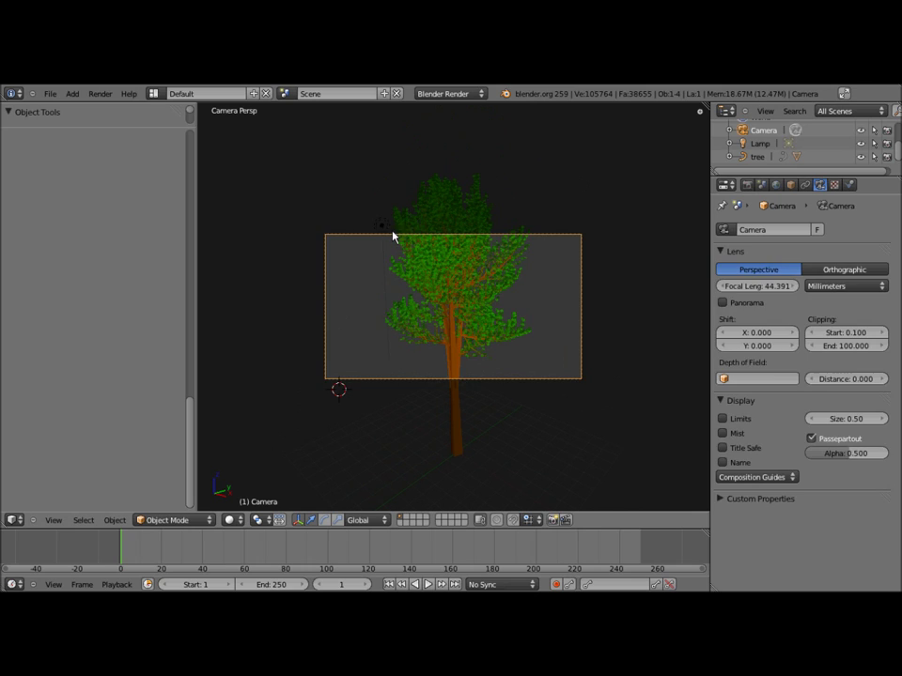
- Slide the lamp along X to the upper left of the canopy and render the final image
right_click(391, 233)
key("g")
key("x")
left_click(570, 249)
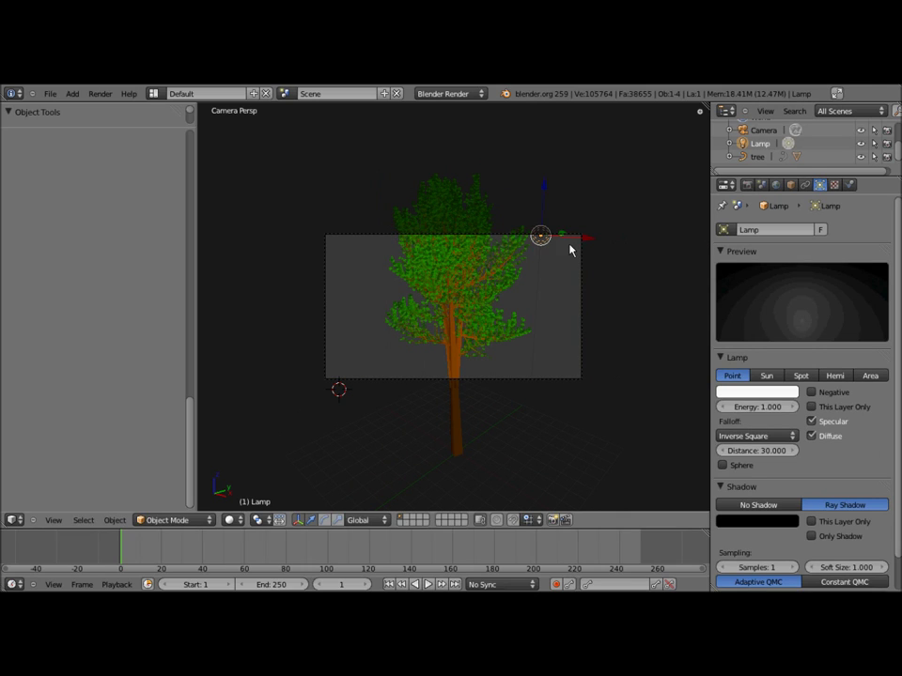
key("g")
key("x")
left_click(404, 275)
key("g")
key("x")
left_click(410, 280)
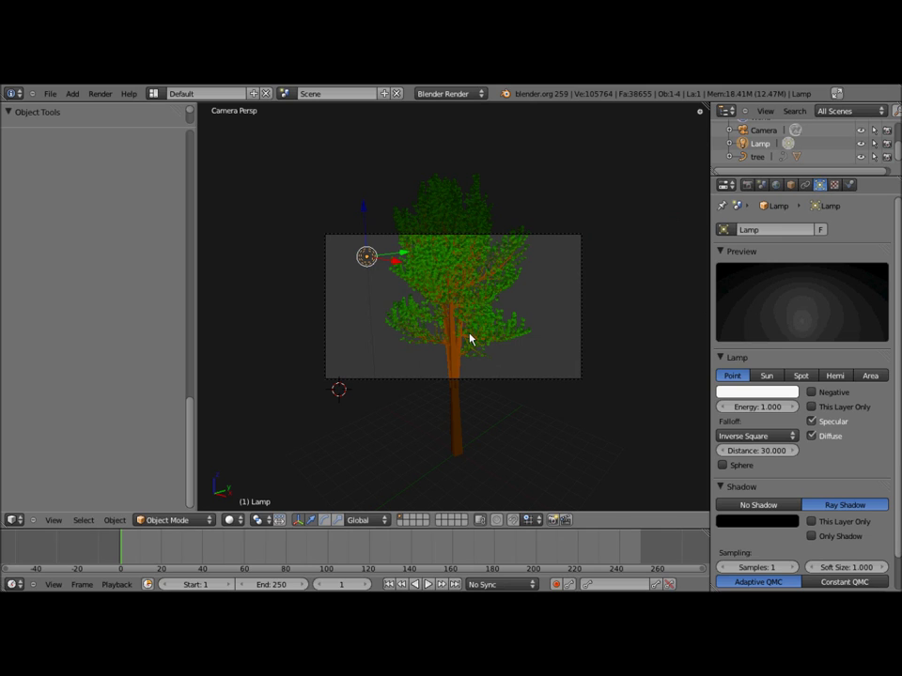
key("F12")
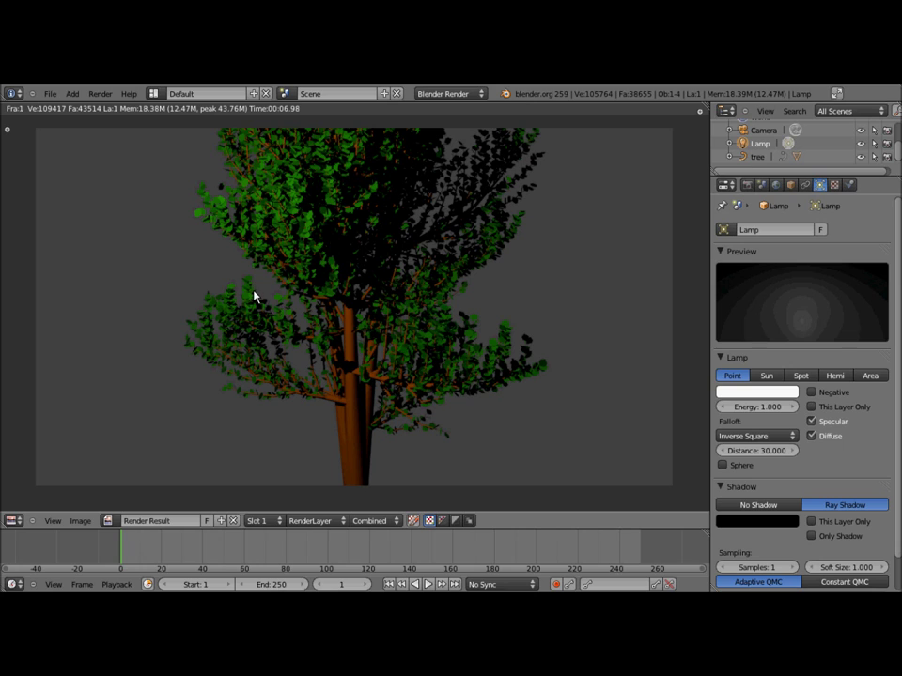
key("Escape")
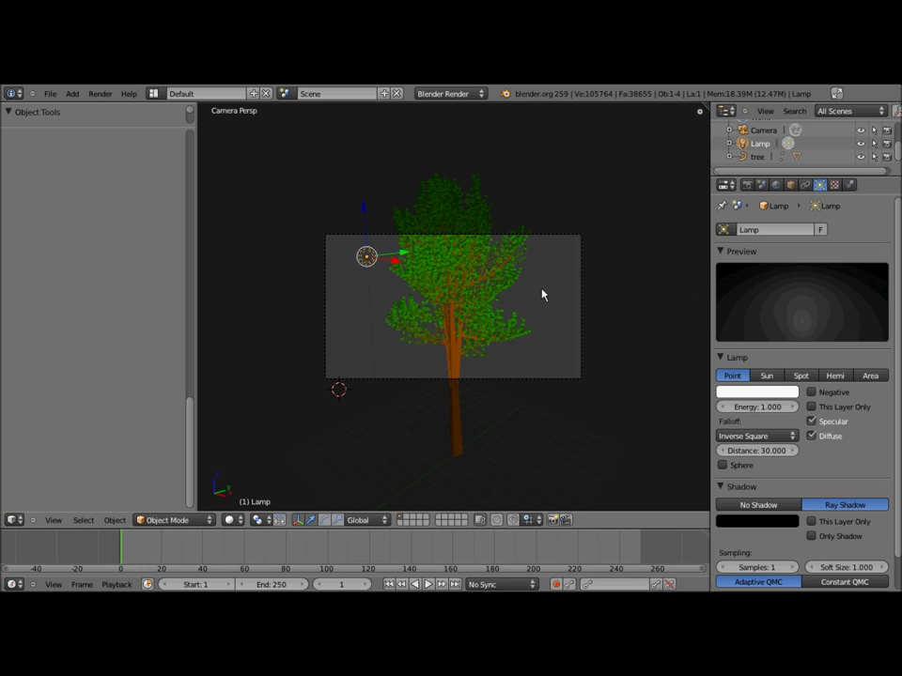